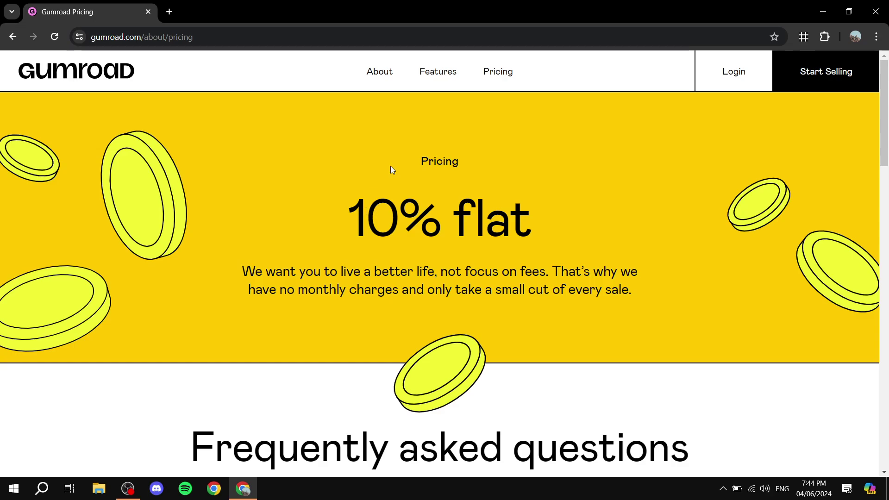
- Highlight the Pricing and 10% flat headings, then start selling to begin seller signup
left_click_drag(401, 162, 509, 159)
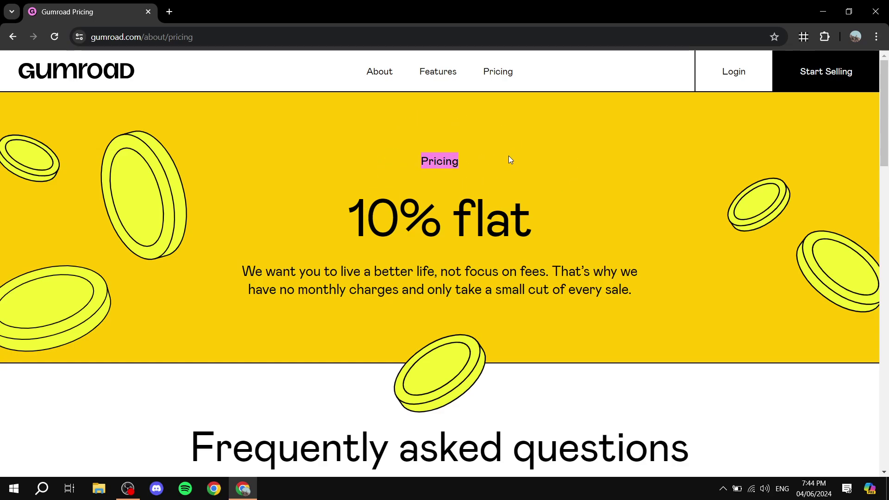
left_click(422, 194)
left_click_drag(337, 230, 570, 232)
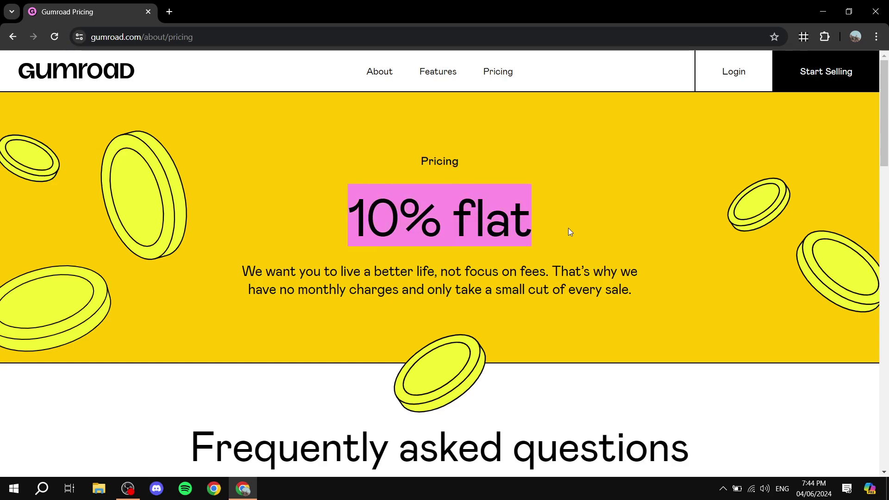
left_click(569, 230)
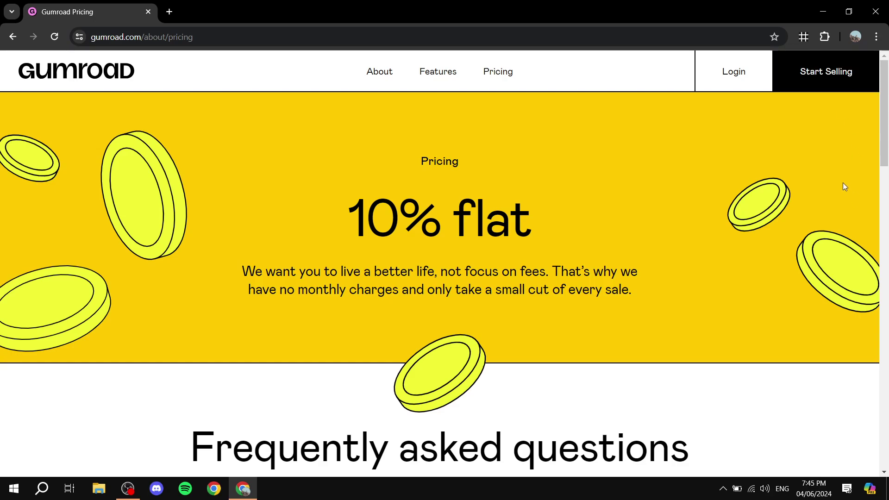
left_click(836, 71)
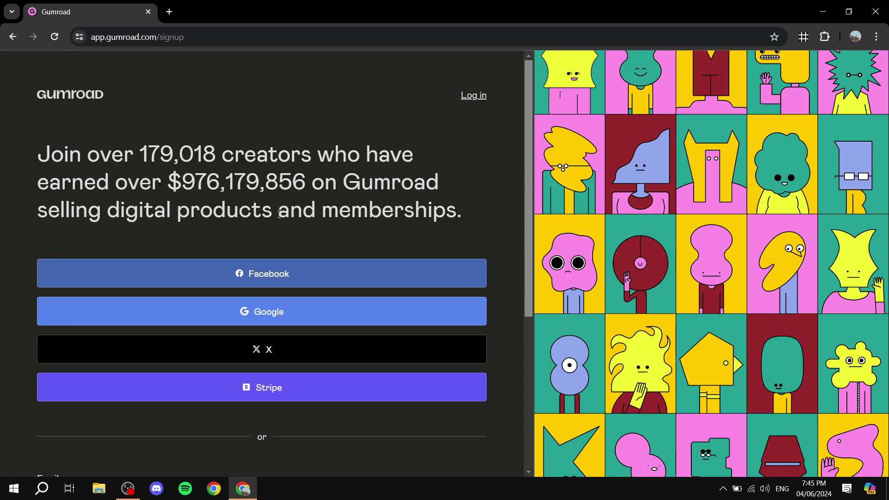
- Scroll down and back up the signup page to review the registration options
scroll(331, 175, "down", 5)
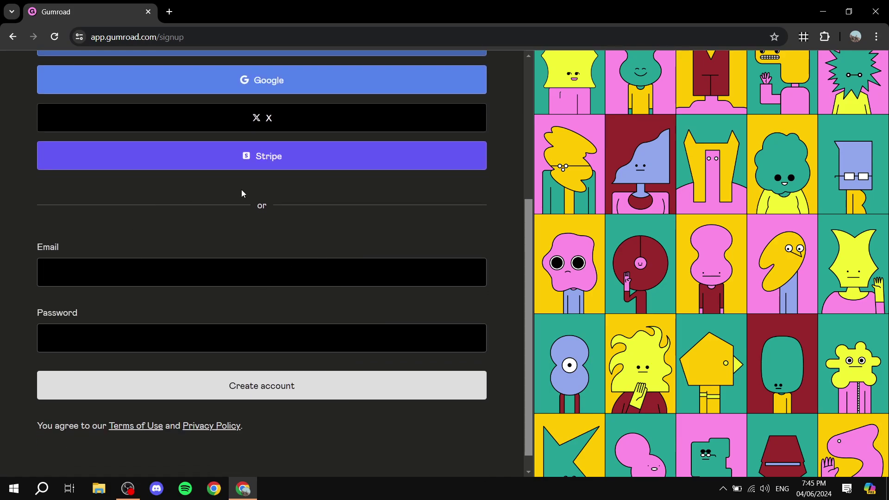
scroll(202, 259, "up", 5)
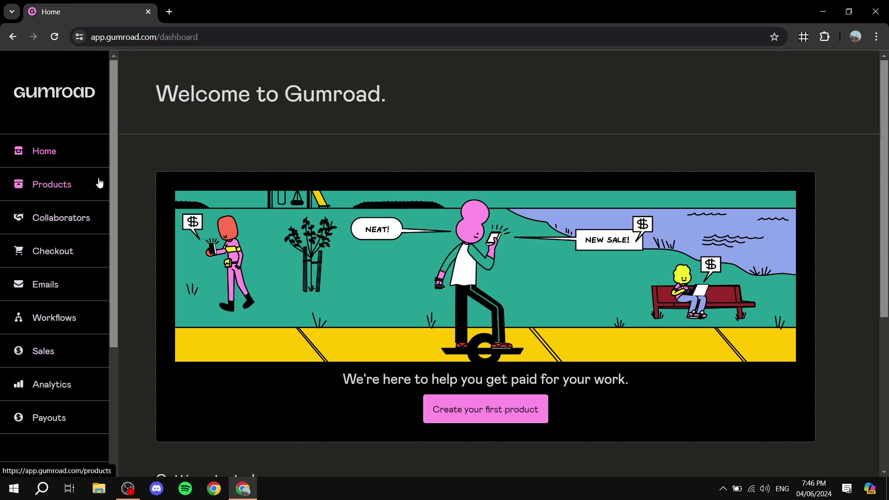
scroll(60, 260, "down", 4)
scroll(66, 302, "up", 4)
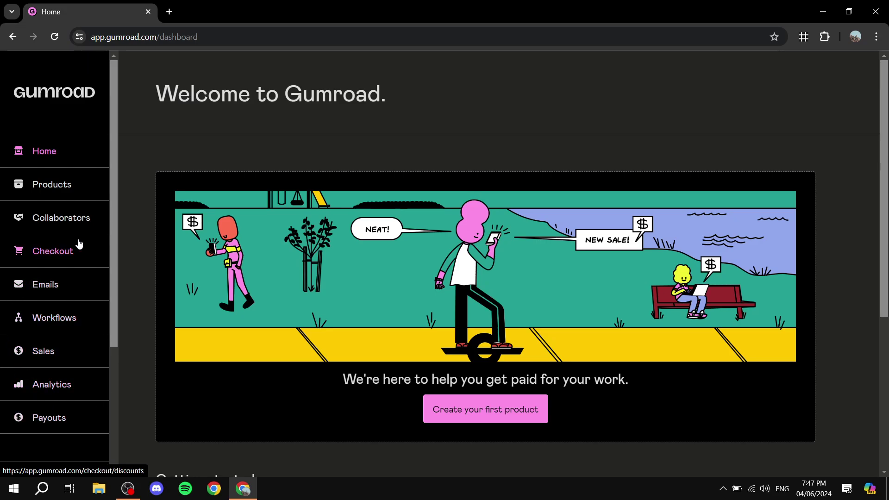
scroll(85, 339, "down", 4)
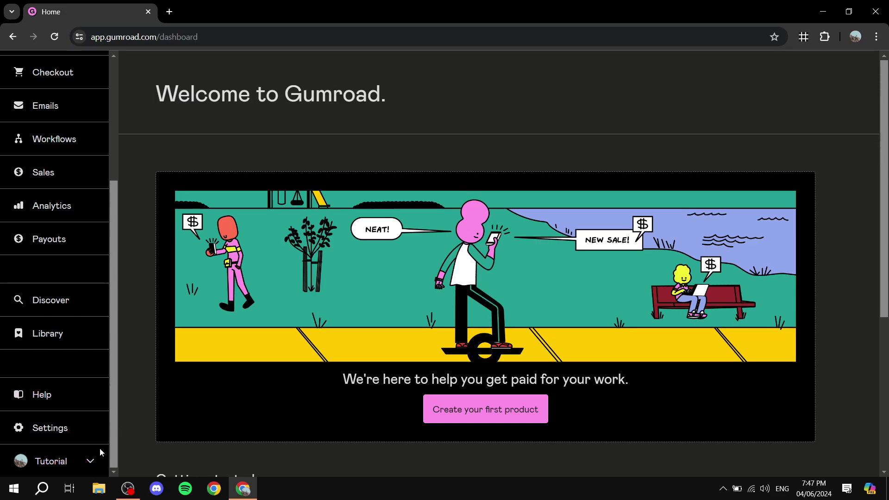
scroll(75, 452, "up", 4)
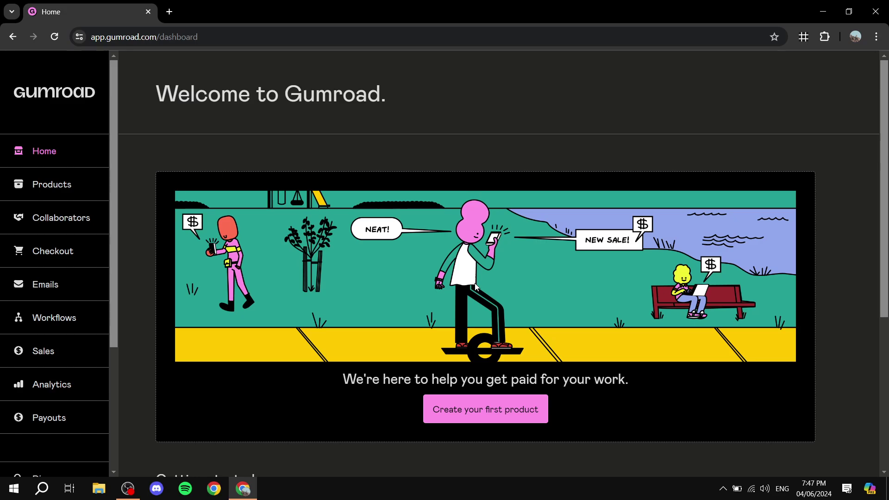
- Go to the Products list and start a new product
left_click(56, 191)
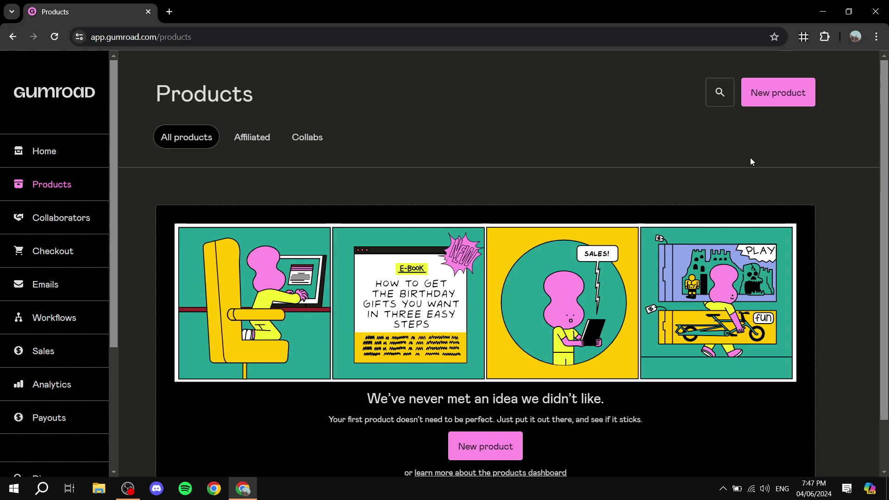
left_click(789, 90)
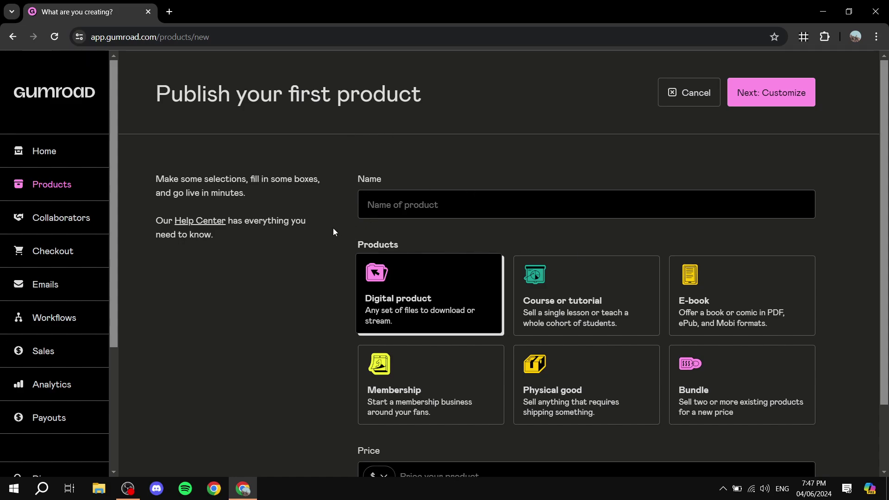
- Name the new product 'Testing Course'
left_click(518, 197)
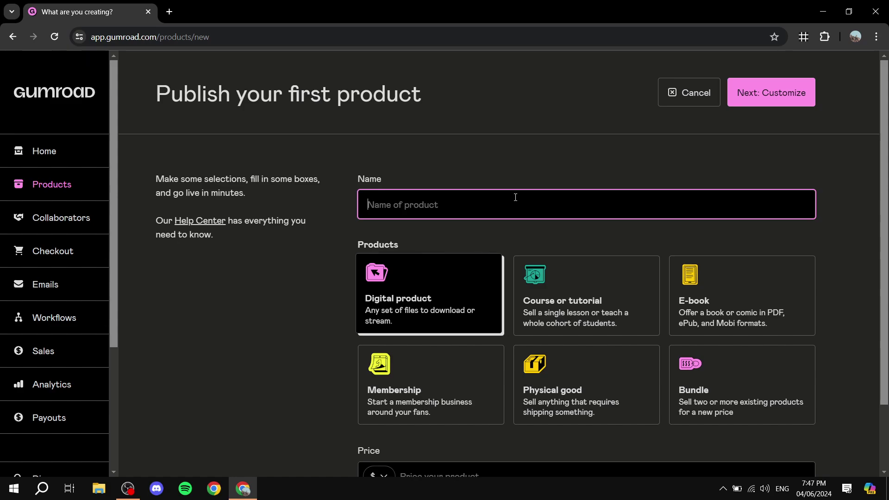
type("Testing Course")
left_click(474, 154)
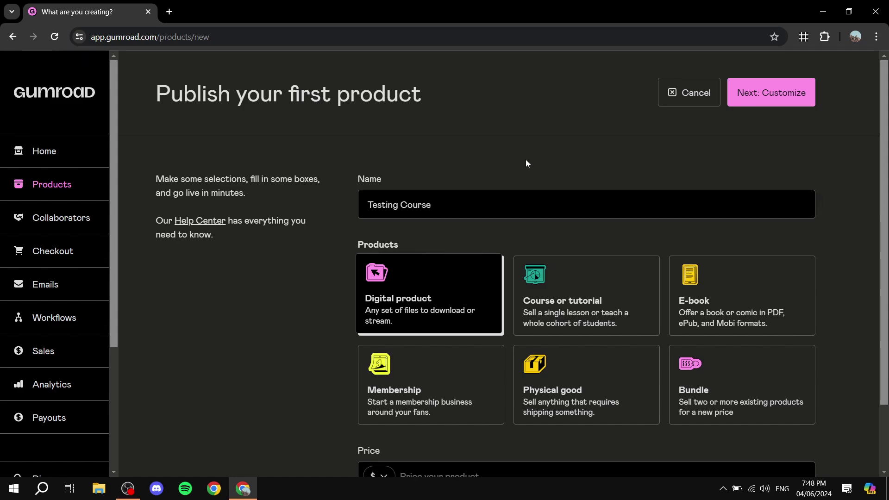
scroll(532, 185, "down", 1)
scroll(816, 192, "up", 1)
scroll(420, 239, "down", 1)
scroll(420, 239, "down", 1)
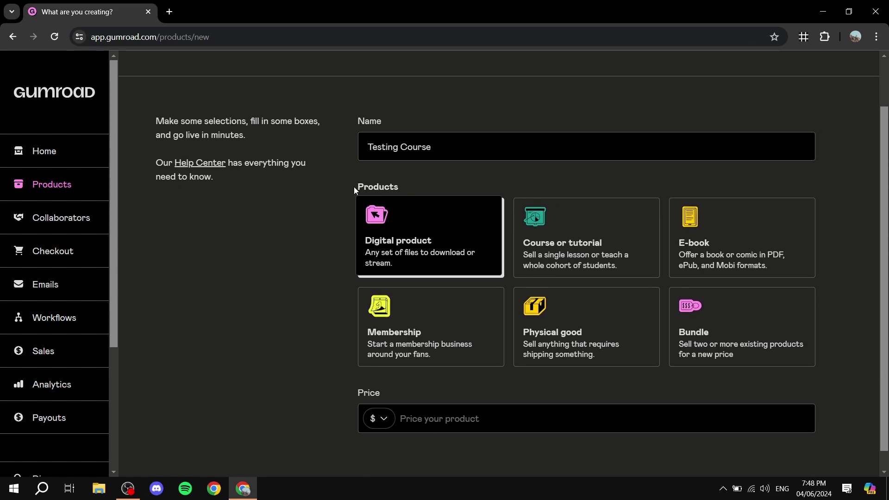
left_click_drag(354, 187, 409, 184)
left_click(422, 182)
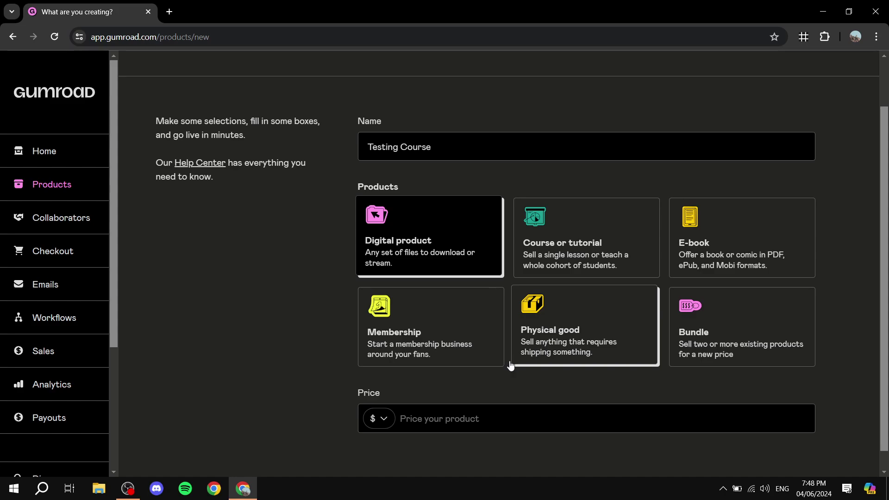
- Make it a Course or tutorial priced at $50 in US dollars
left_click(585, 237)
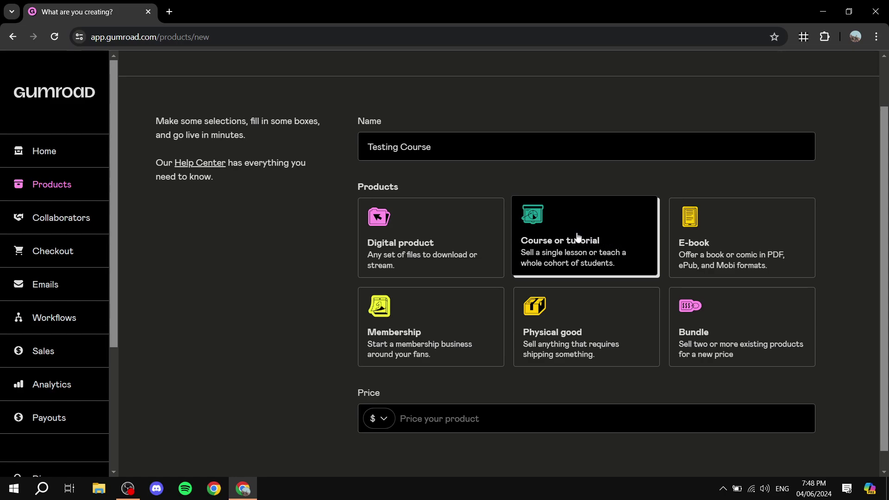
scroll(510, 347, "down", 1)
left_click(447, 397)
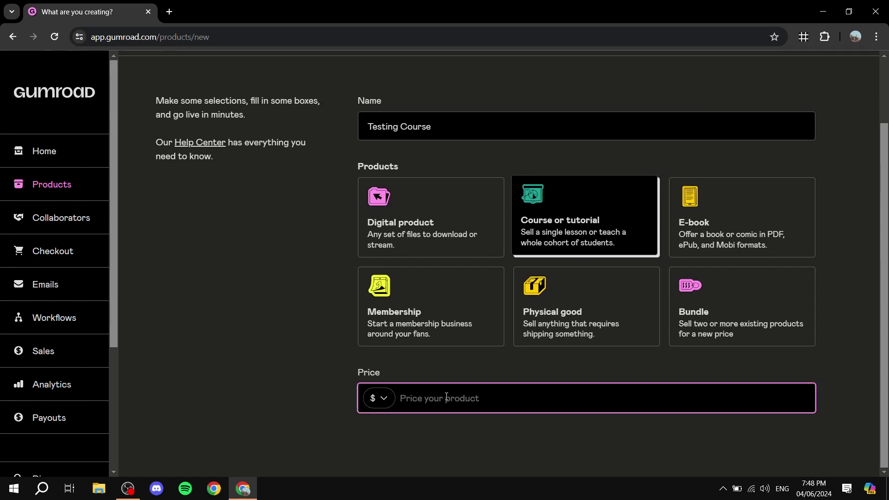
left_click(378, 404)
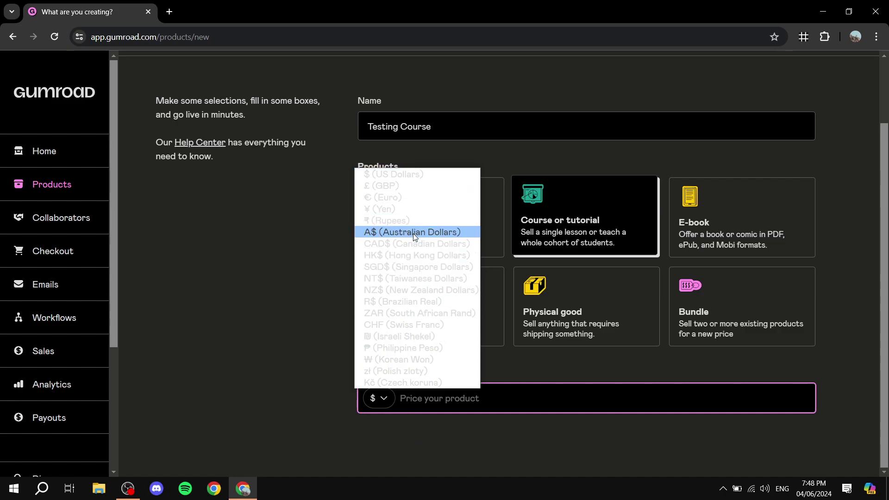
left_click(296, 393)
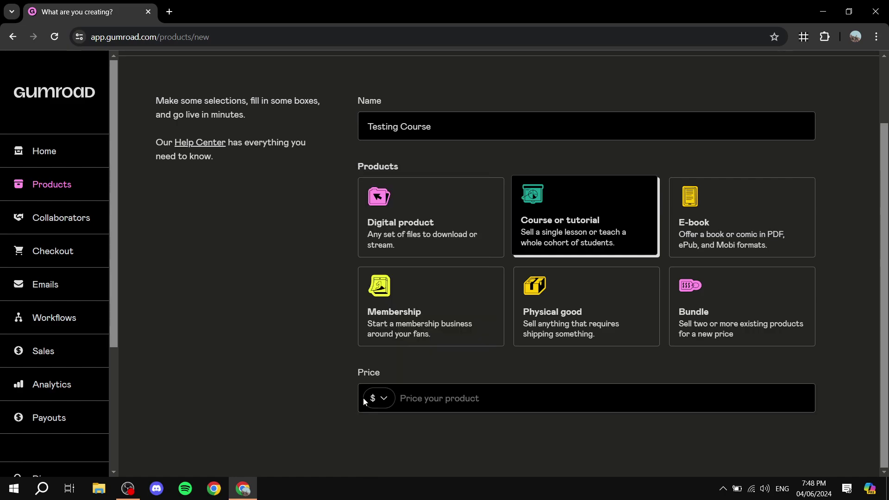
left_click(537, 403)
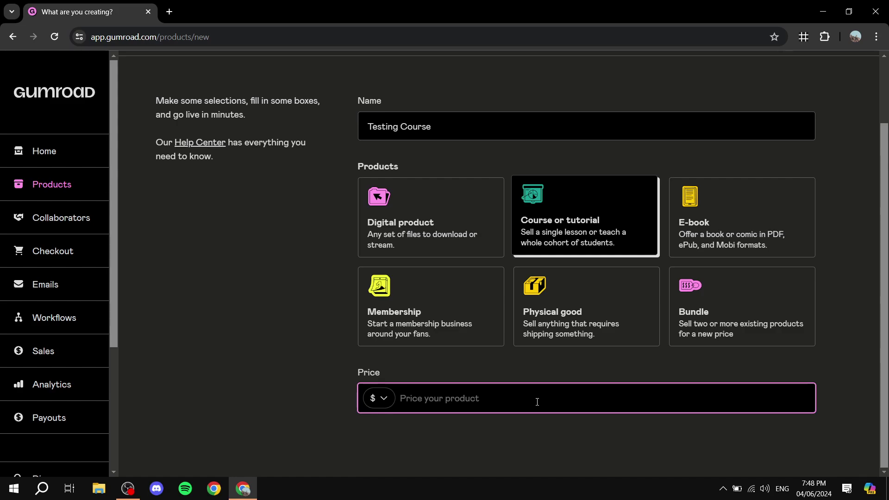
type("50")
left_click(565, 426)
scroll(718, 444, "up", 3)
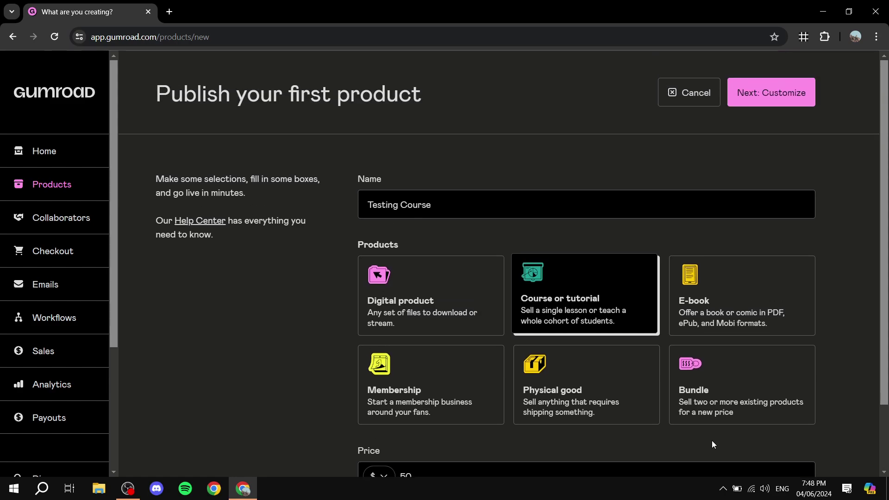
- Continue to the product's edit page and check the Testing Course name
left_click(772, 89)
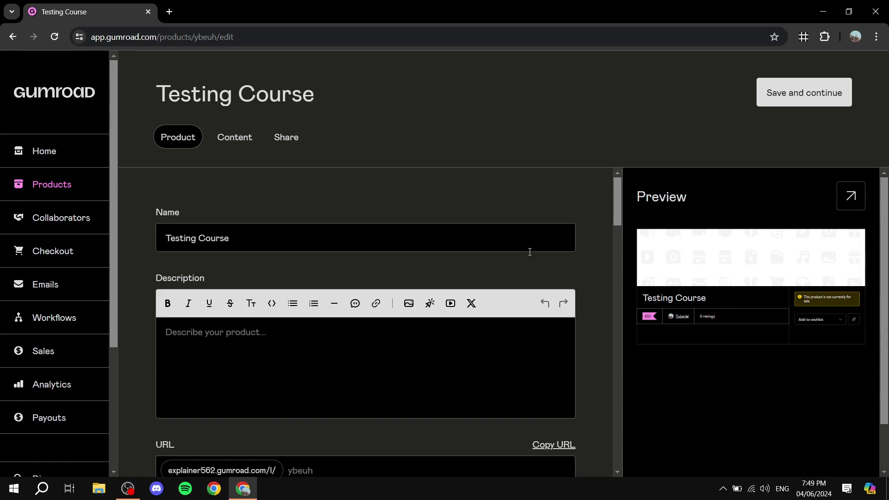
scroll(463, 264, "down", 3)
scroll(324, 267, "up", 3)
left_click_drag(295, 230, 154, 238)
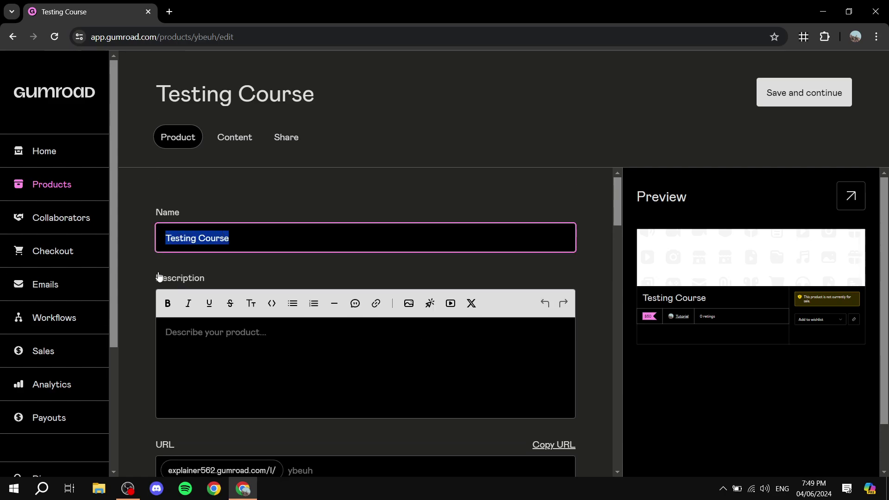
left_click(145, 249)
- Enter the description 'Add your desc in here.'
scroll(274, 246, "down", 1)
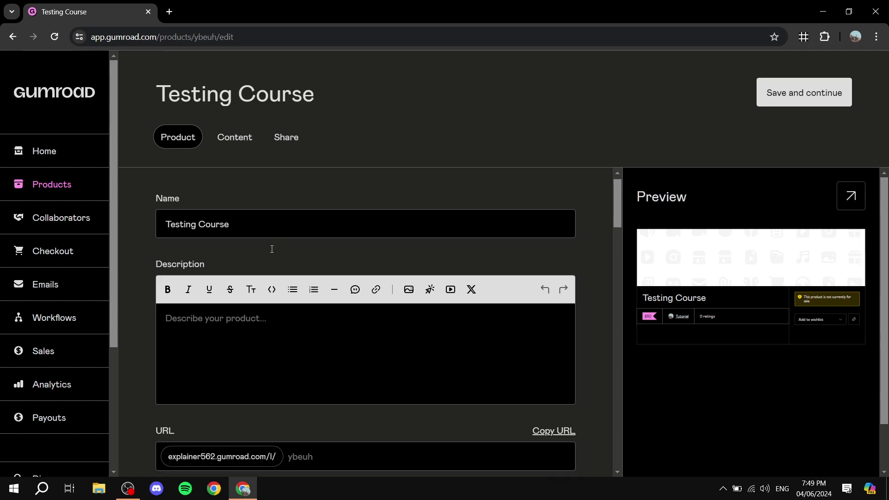
left_click(246, 288)
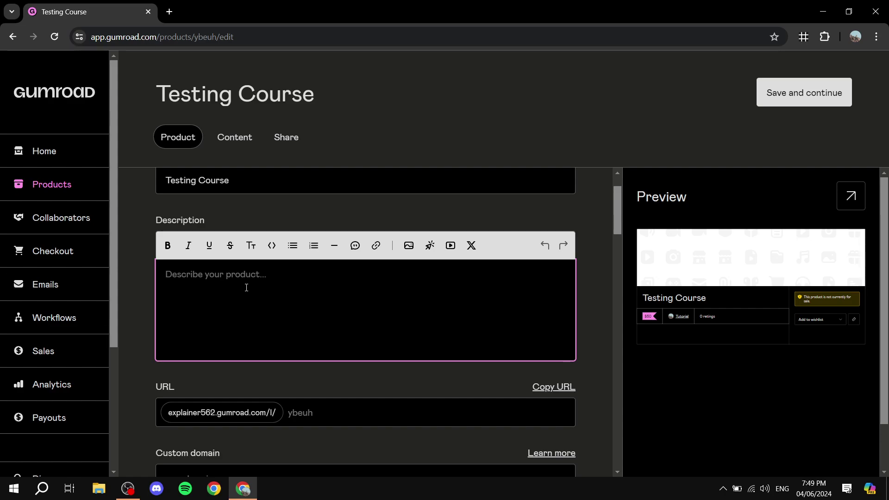
type("Add yo")
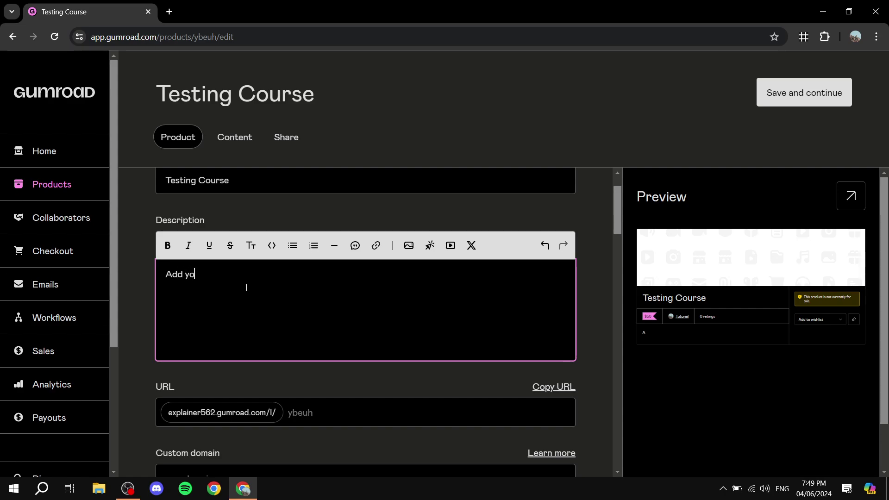
type("ur desc in here.")
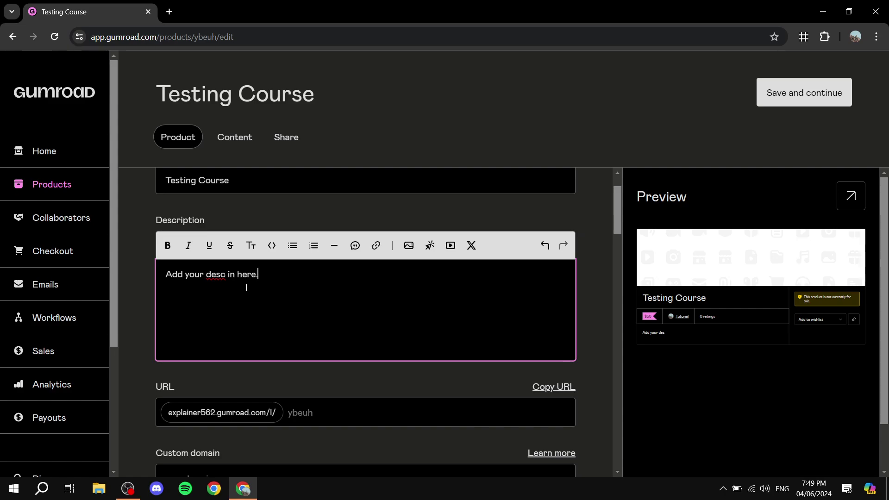
left_click(131, 312)
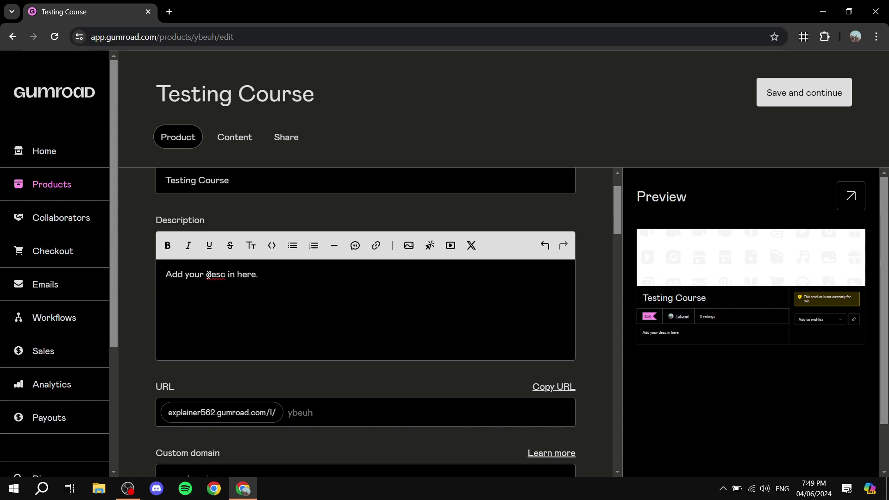
- Set the product's URL slug to 'testcourse'
scroll(224, 211, "up", 1)
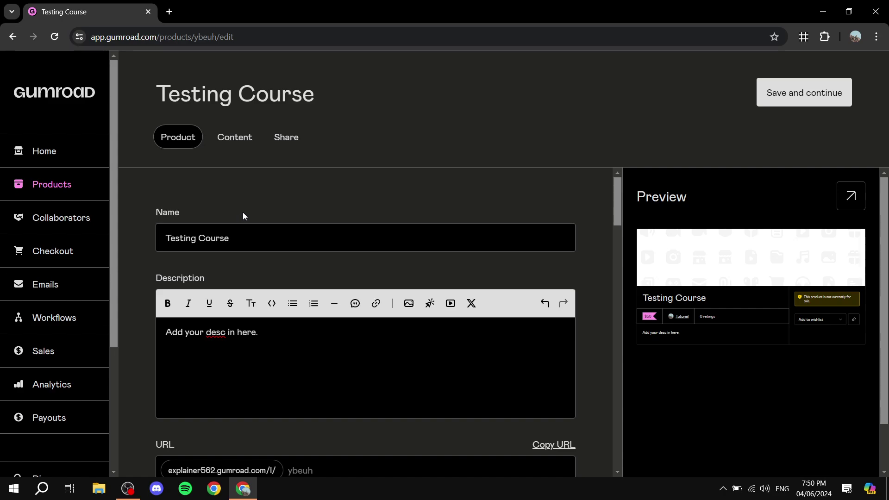
scroll(259, 218, "down", 5)
scroll(265, 224, "up", 1)
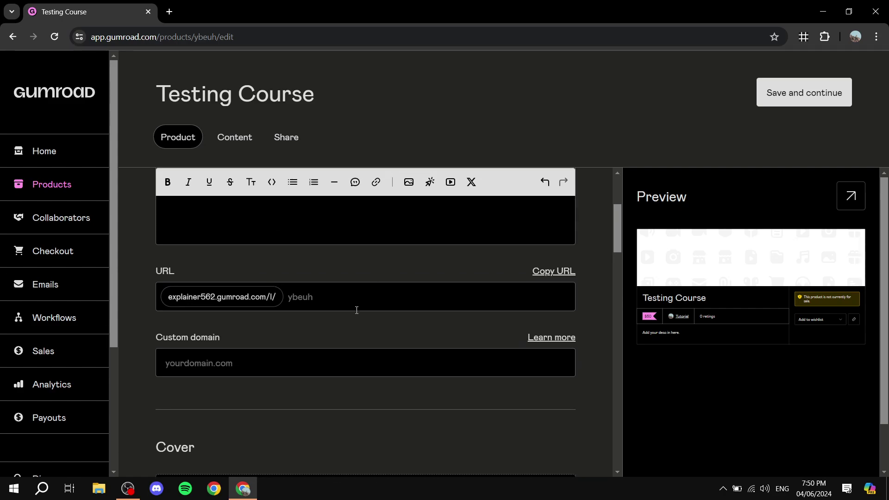
left_click(368, 297)
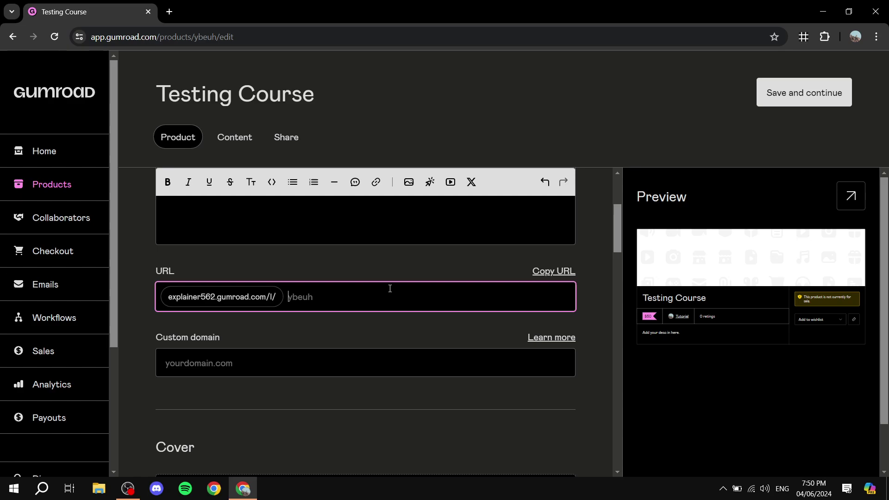
type("testcourse")
left_click(322, 337)
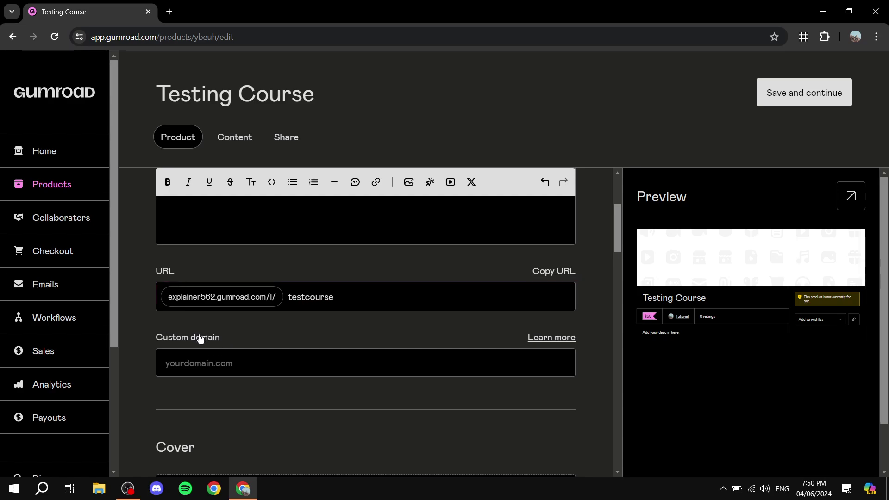
- Leave the custom domain field blank and move down to the Cover section
scroll(199, 341, "down", 1)
left_click(217, 301)
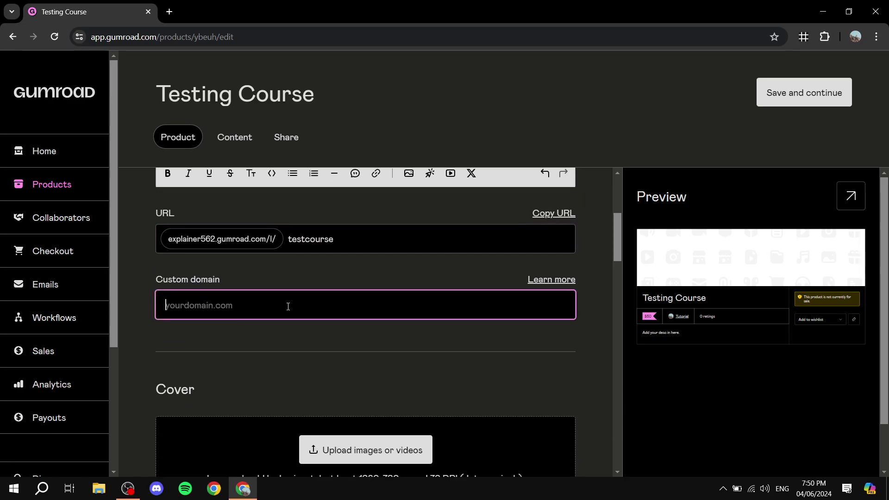
left_click(258, 343)
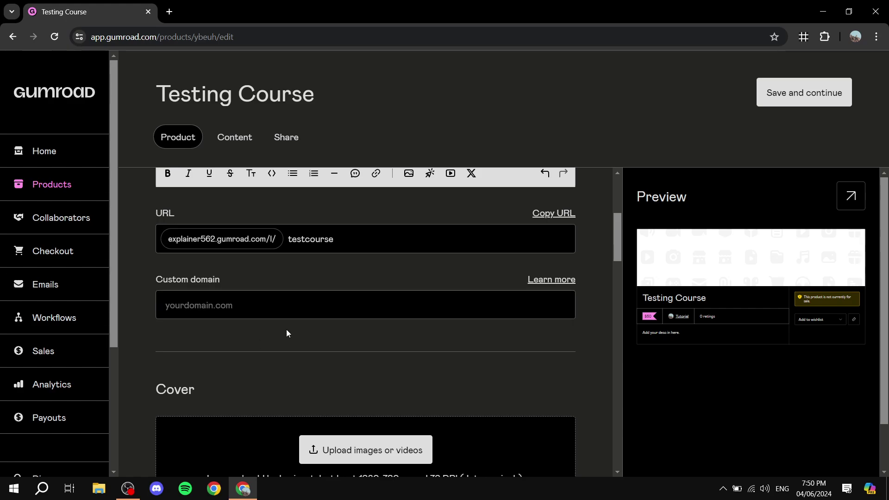
scroll(285, 330, "down", 3)
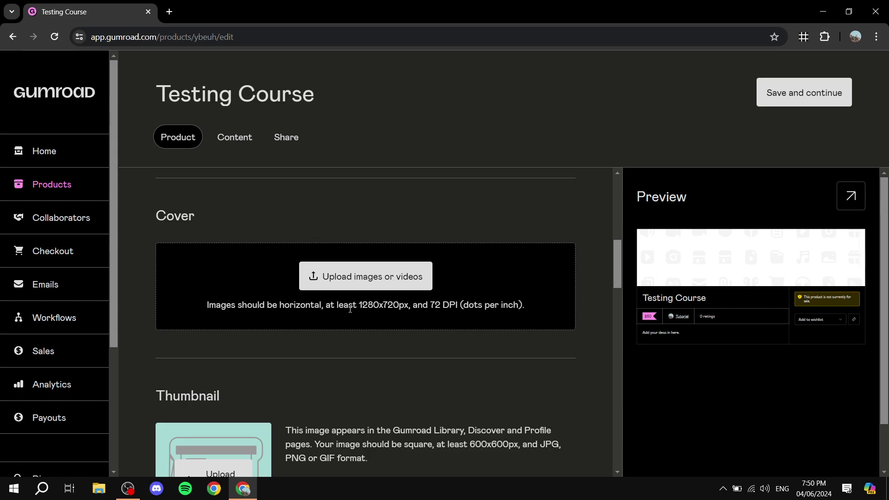
left_click_drag(356, 308, 411, 307)
left_click(422, 324)
left_click_drag(355, 308, 412, 308)
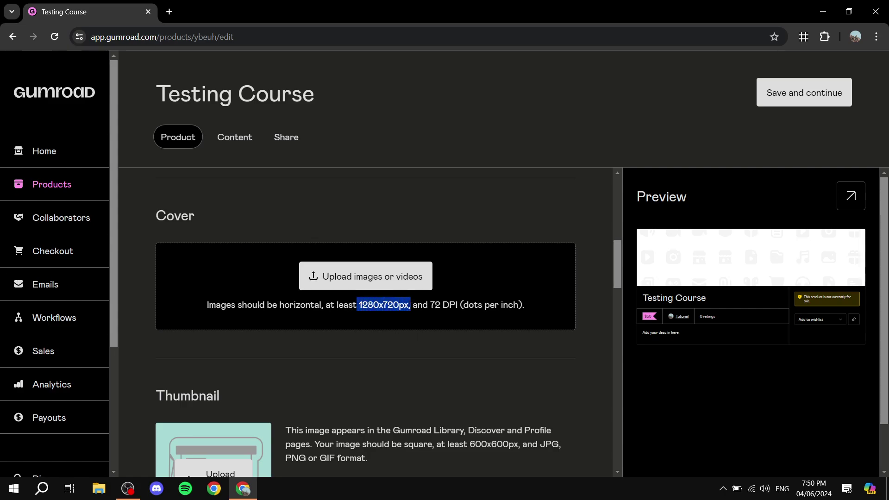
left_click(433, 347)
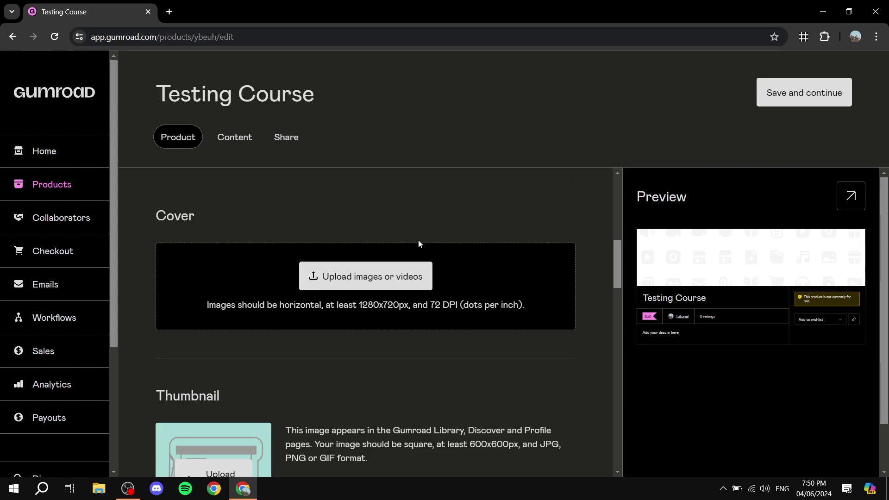
- Upload Tutorial WBG.png from the computer as the course cover image
left_click(399, 283)
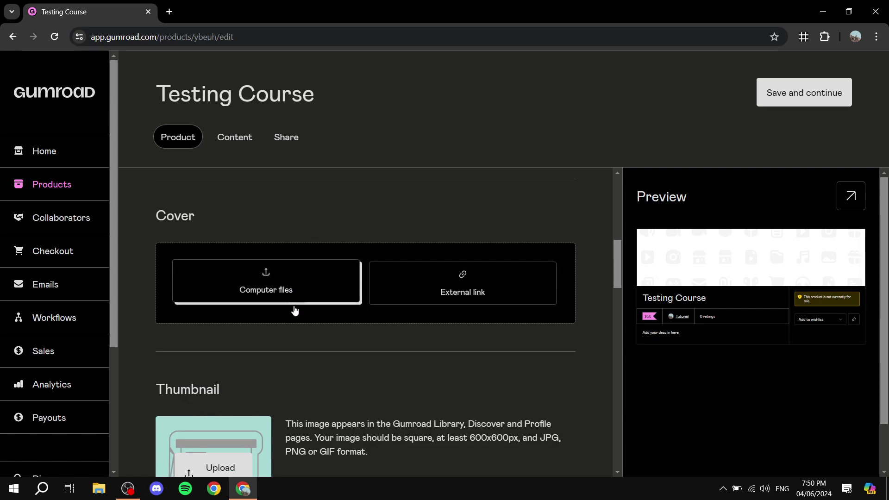
left_click(323, 295)
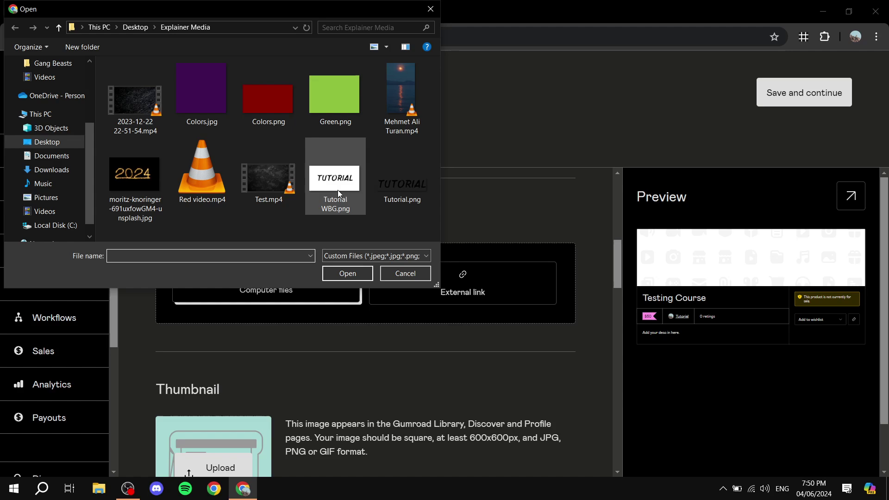
double_click(333, 180)
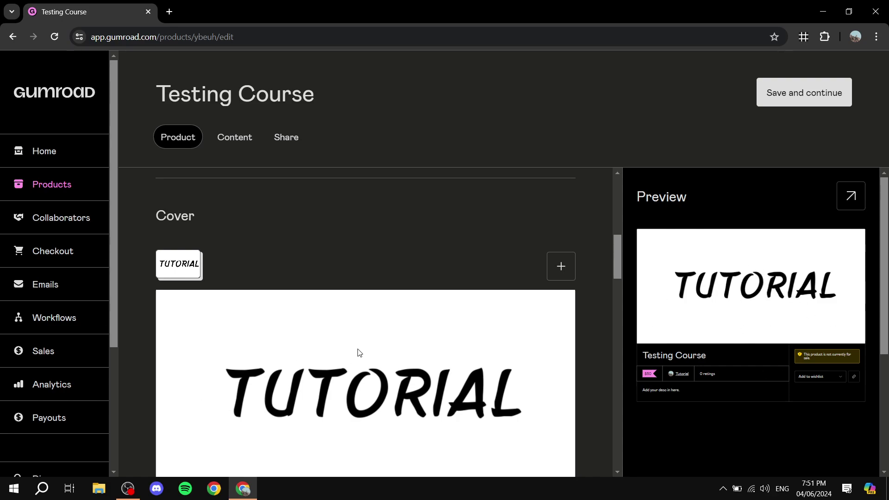
scroll(599, 291, "down", 1)
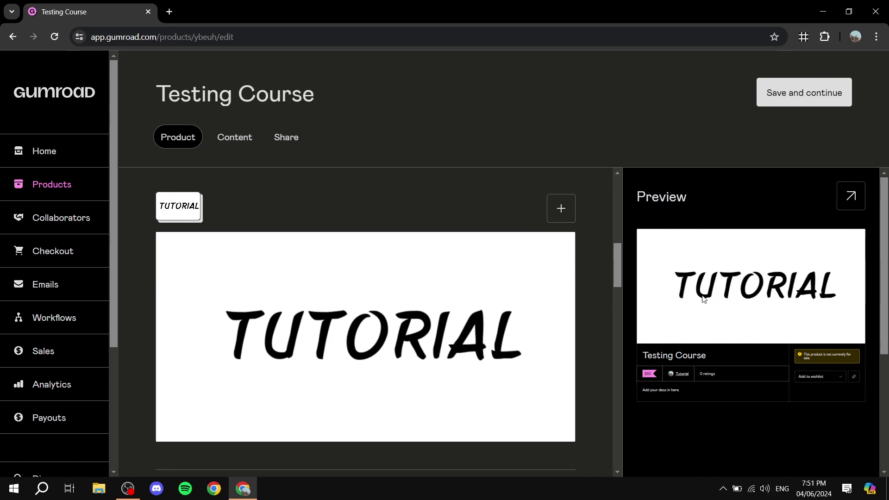
scroll(532, 320, "down", 5)
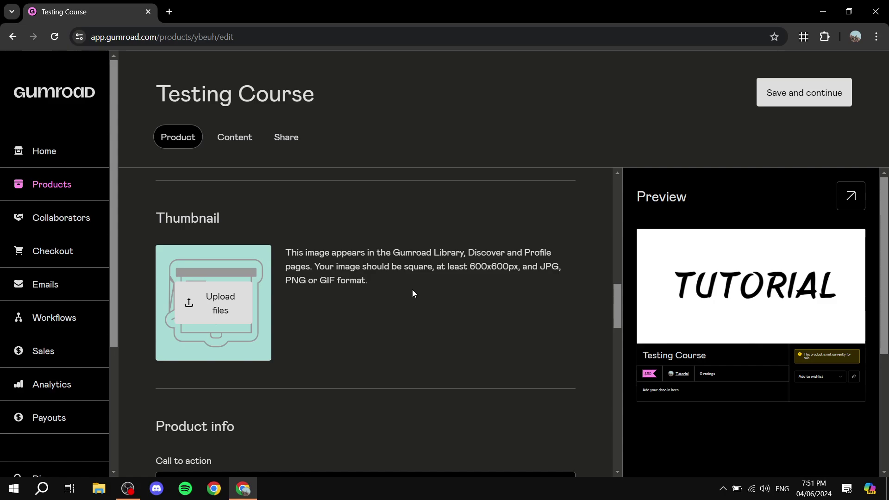
double_click(471, 267)
left_click(527, 327)
scroll(463, 286, "down", 1)
scroll(260, 296, "up", 1)
left_click(217, 304)
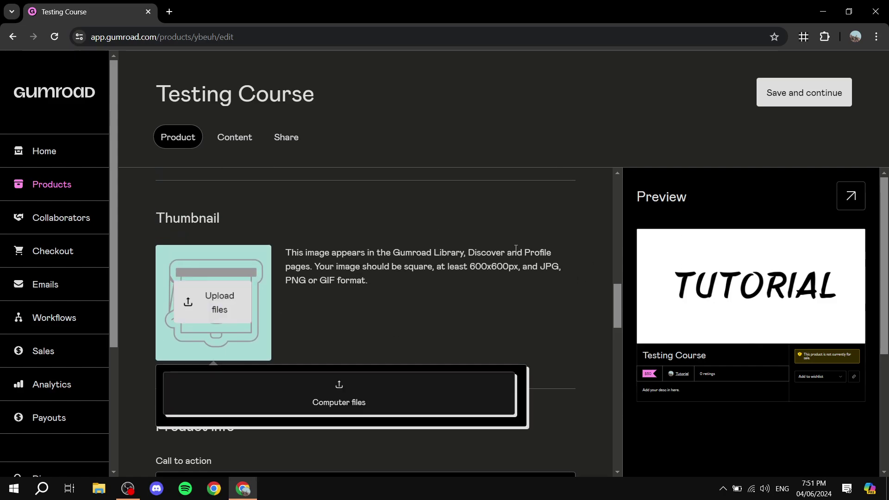
left_click(373, 398)
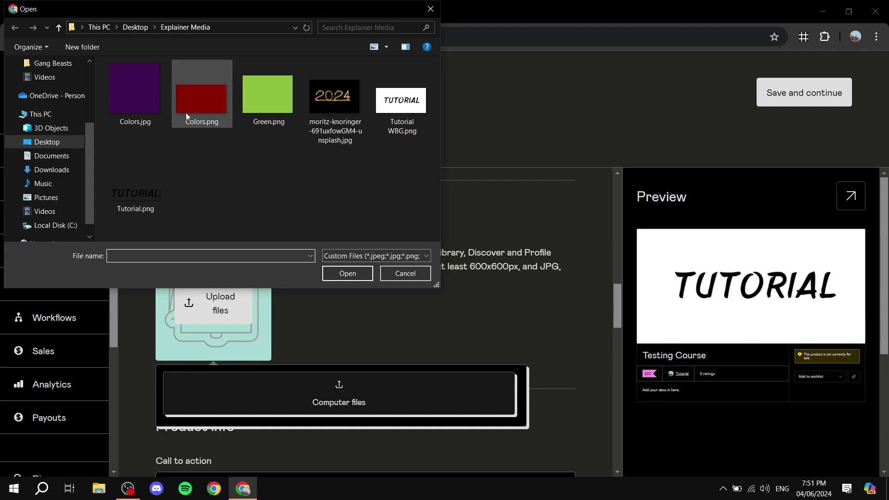
double_click(136, 95)
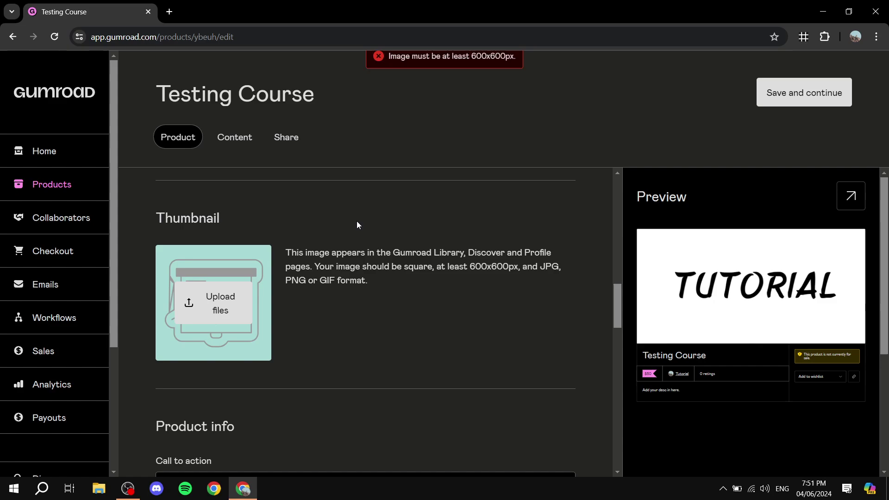
scroll(353, 250, "down", 1)
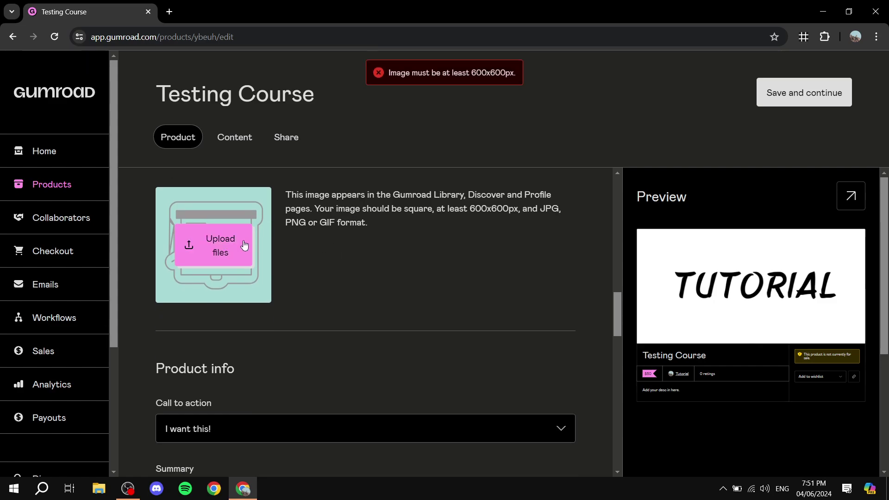
left_click(213, 246)
left_click(311, 346)
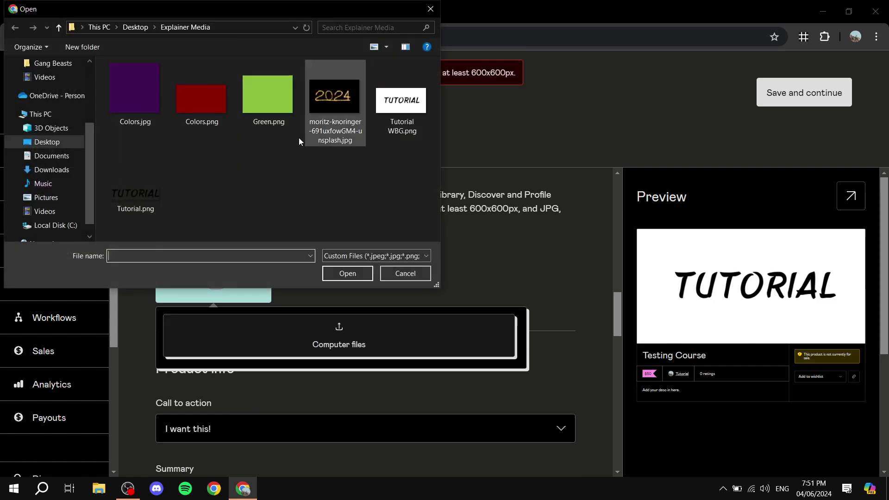
double_click(258, 96)
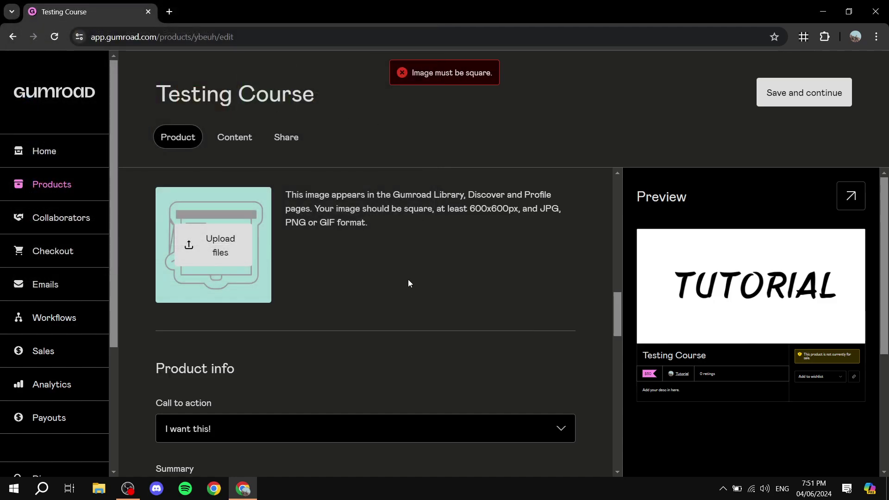
scroll(393, 273, "down", 2)
scroll(278, 248, "up", 2)
left_click_drag(469, 209, 518, 209)
left_click(530, 252)
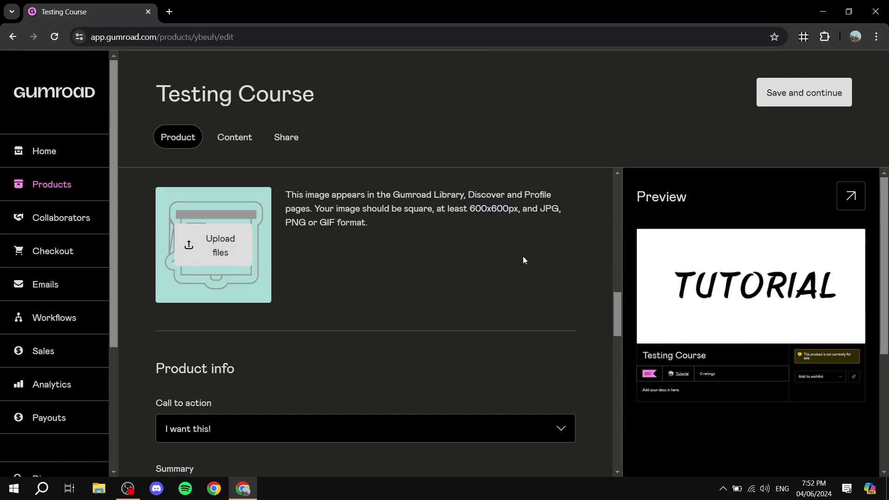
scroll(313, 279, "down", 3)
left_click_drag(149, 258, 267, 255)
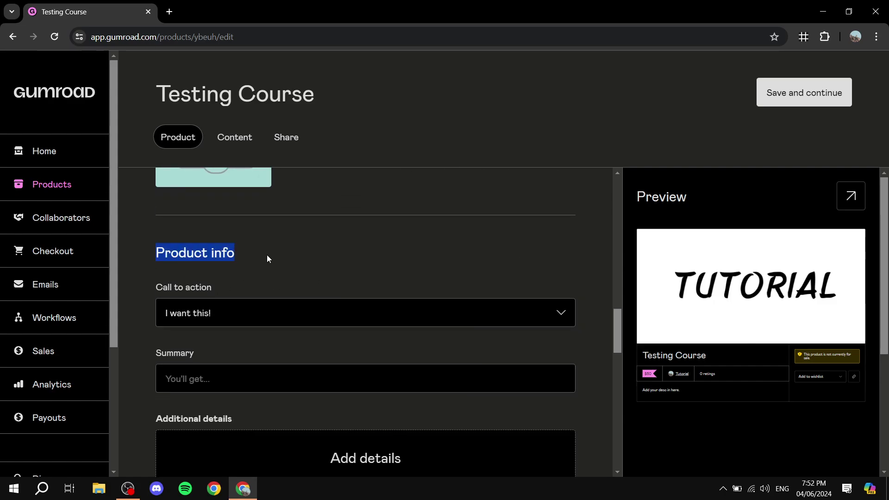
left_click(271, 250)
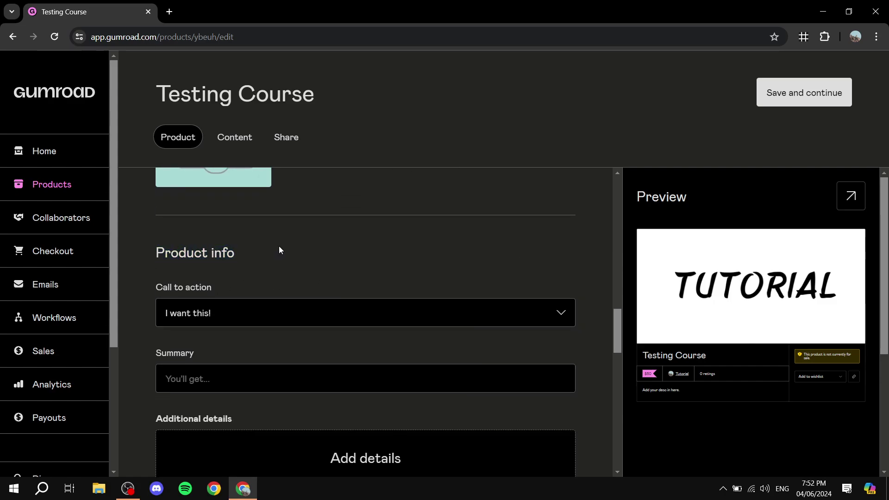
scroll(787, 359, "down", 2)
scroll(807, 362, "up", 2)
left_click_drag(152, 290, 247, 289)
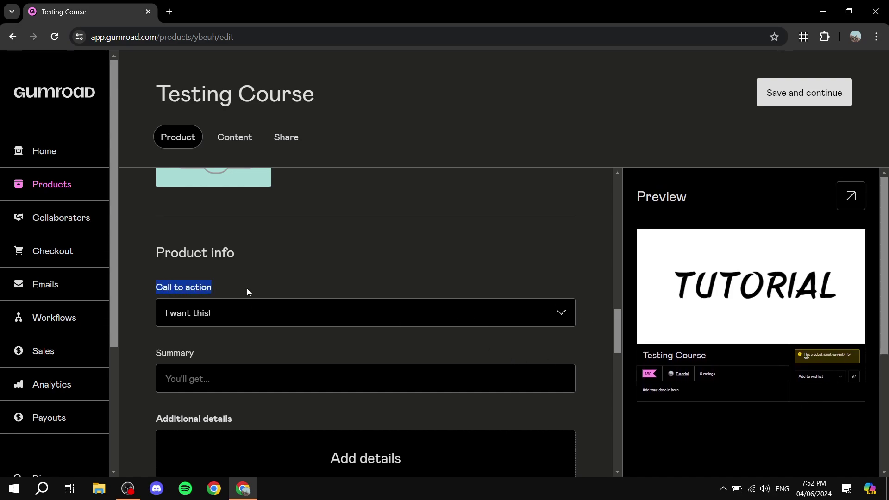
left_click(248, 287)
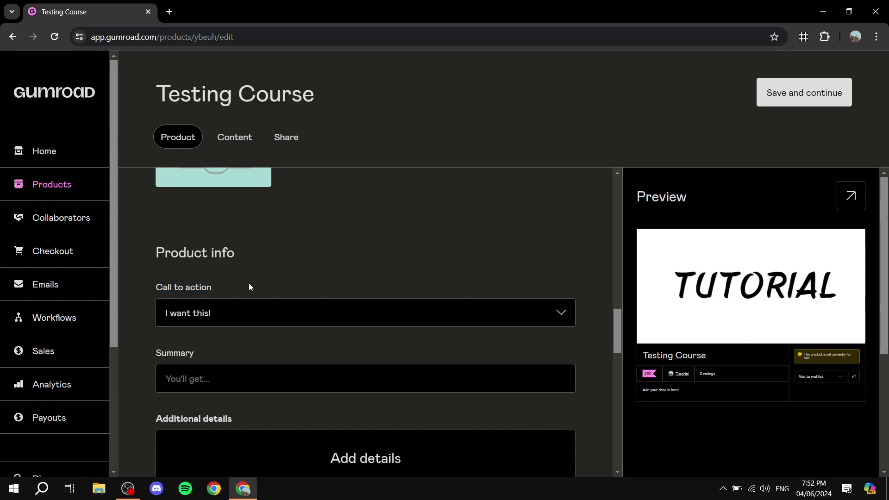
left_click(220, 311)
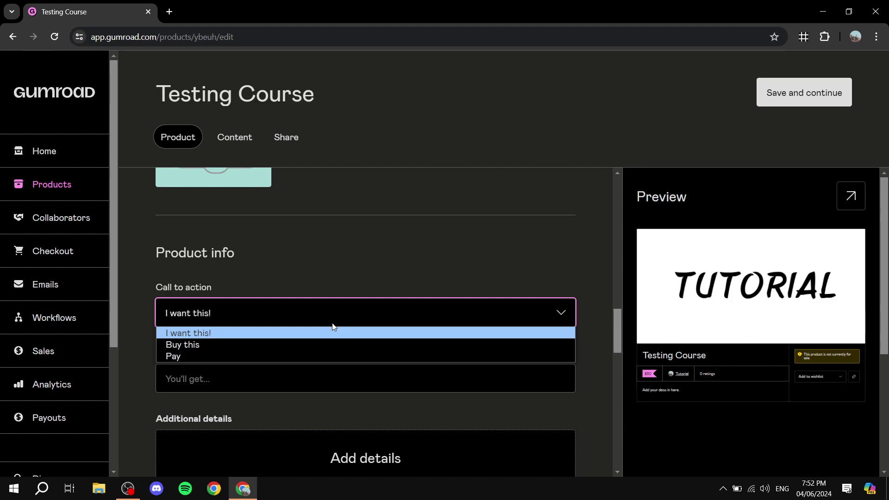
left_click(272, 333)
left_click(359, 263)
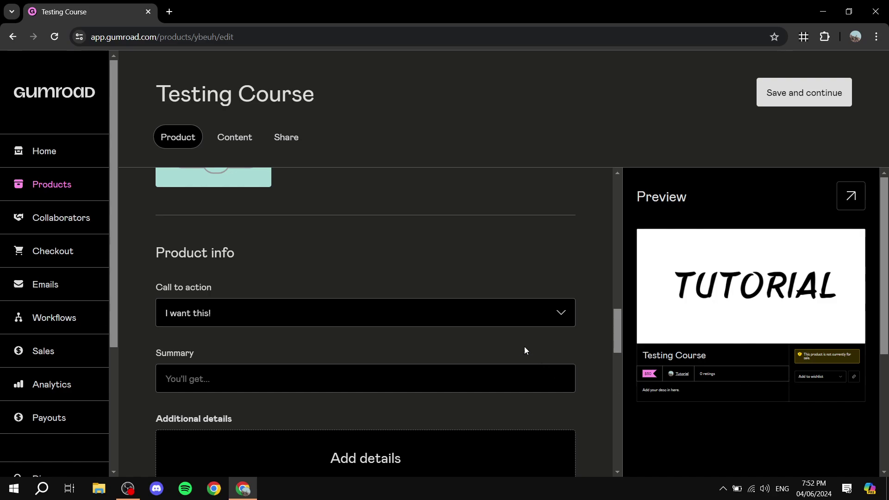
scroll(285, 314, "down", 1)
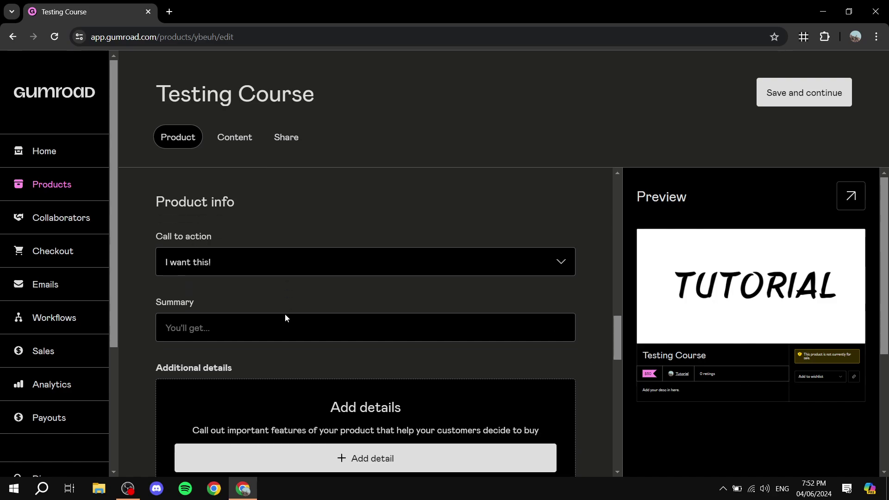
- Enter 1234 in the Summary field
left_click(252, 321)
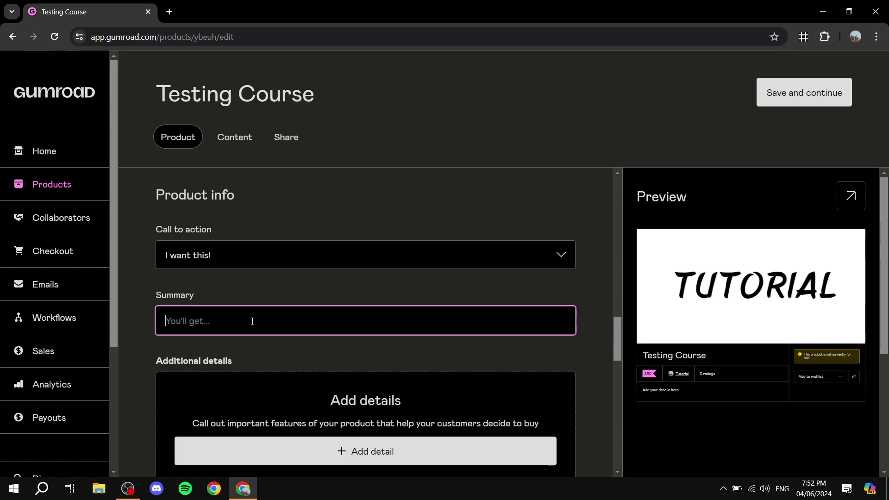
type("1")
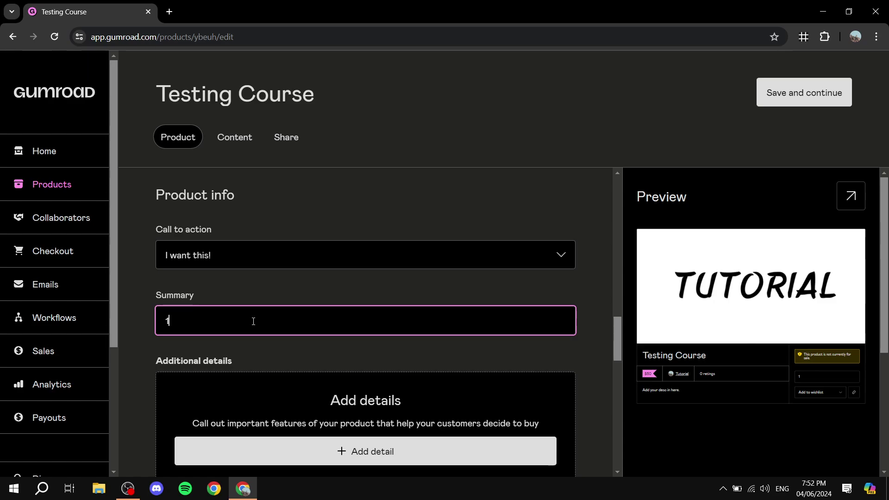
type("234")
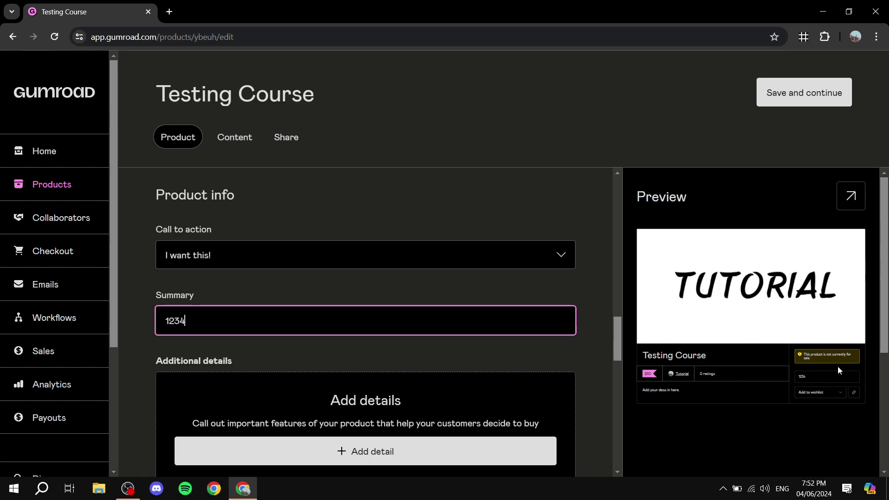
scroll(818, 363, "down", 2)
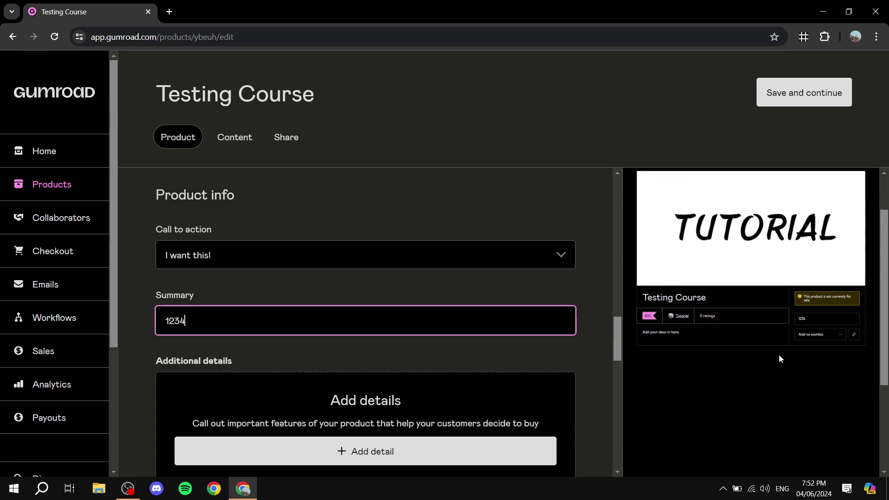
scroll(468, 344, "down", 4)
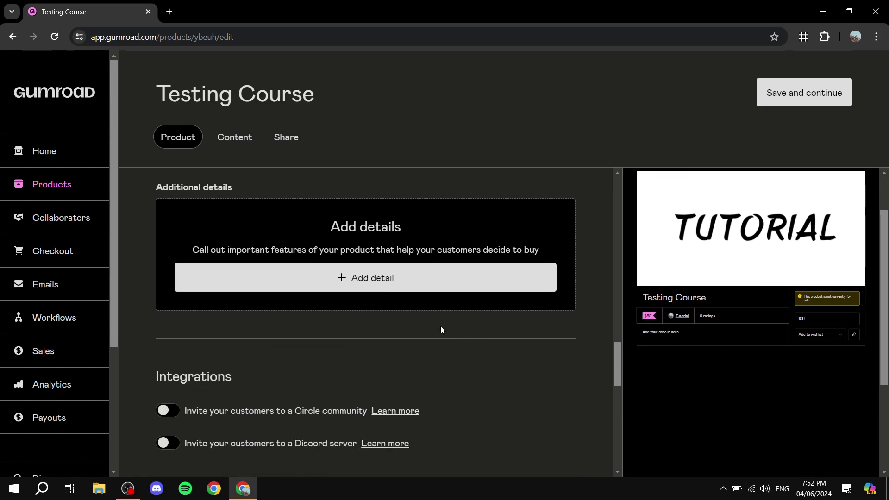
left_click_drag(152, 184, 254, 183)
left_click(255, 183)
scroll(239, 315, "down", 2)
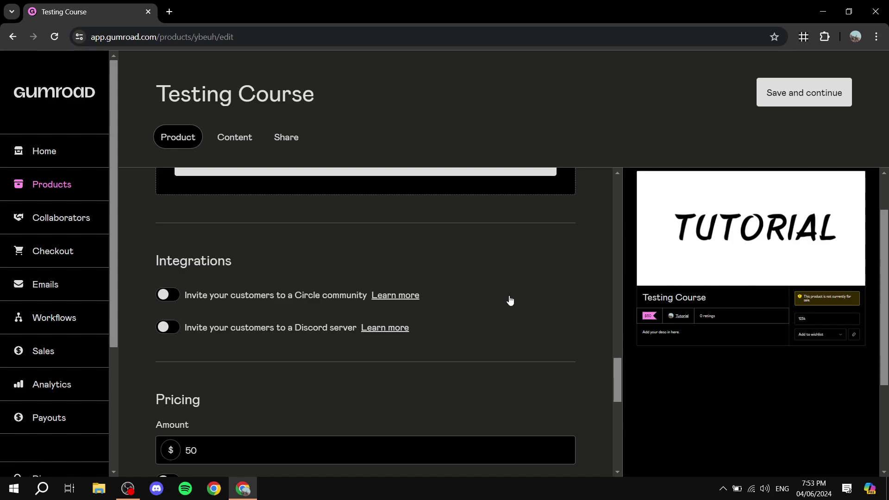
left_click(199, 300)
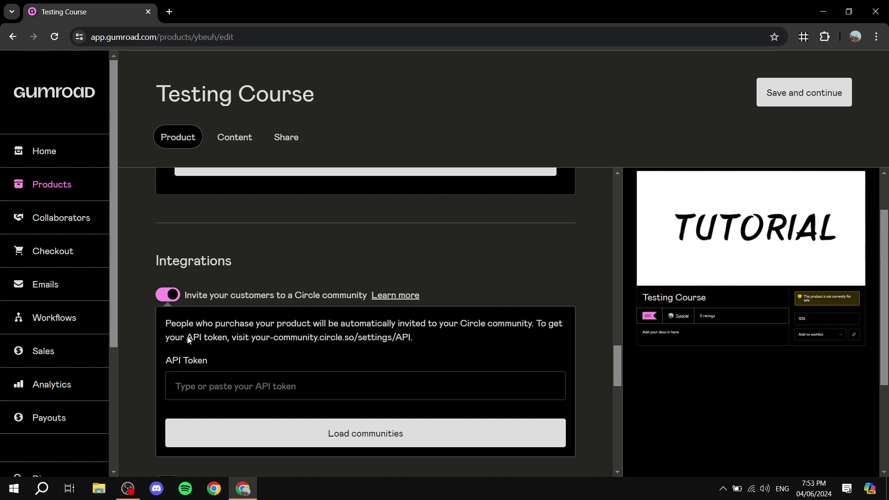
left_click(168, 295)
left_click(168, 327)
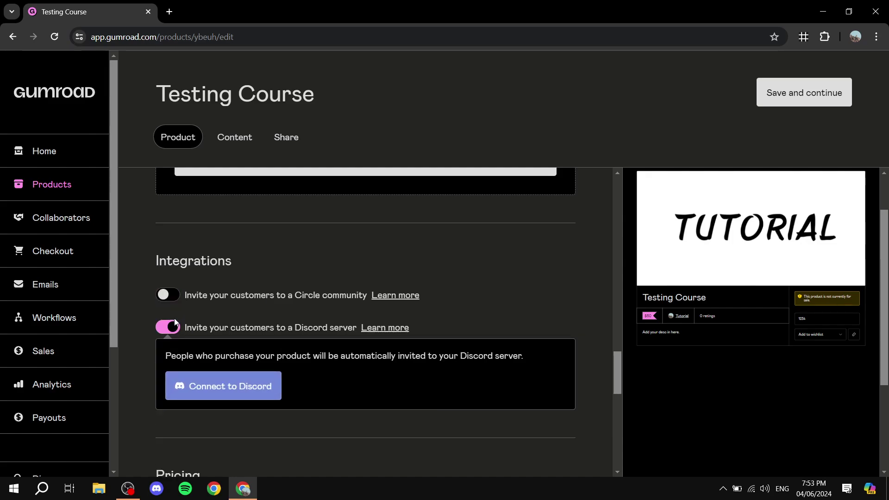
left_click(168, 295)
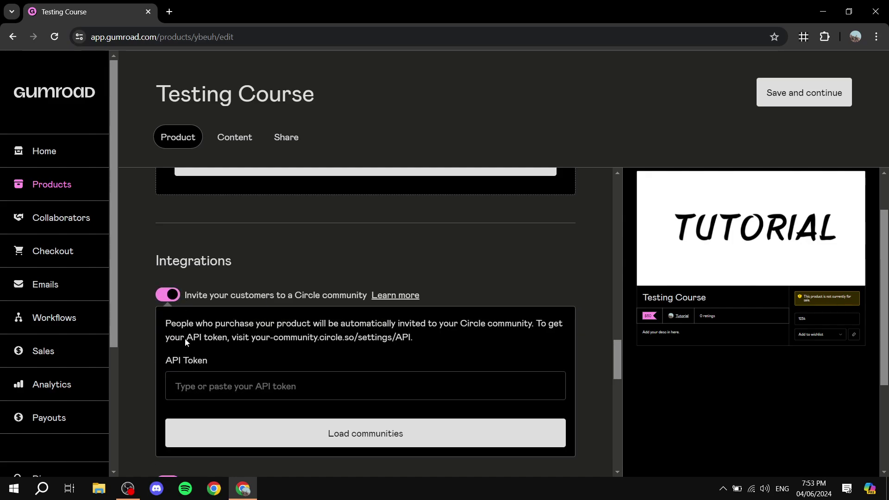
left_click(169, 296)
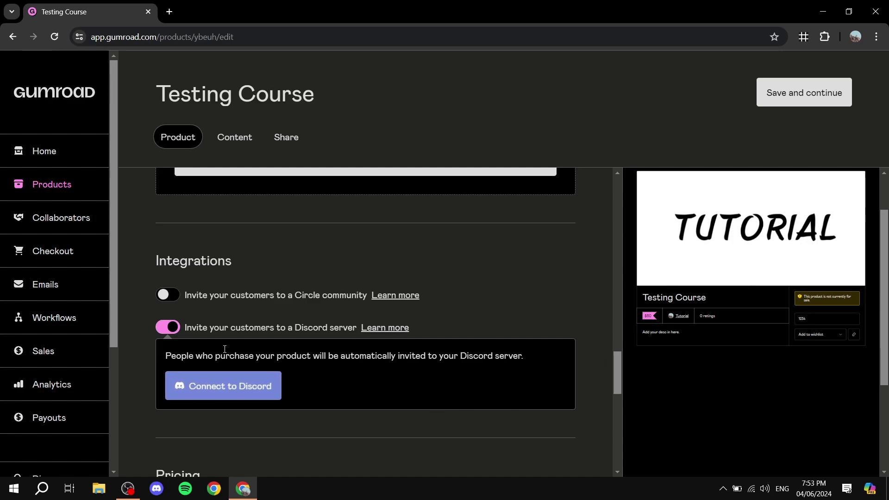
left_click(167, 327)
left_click(166, 295)
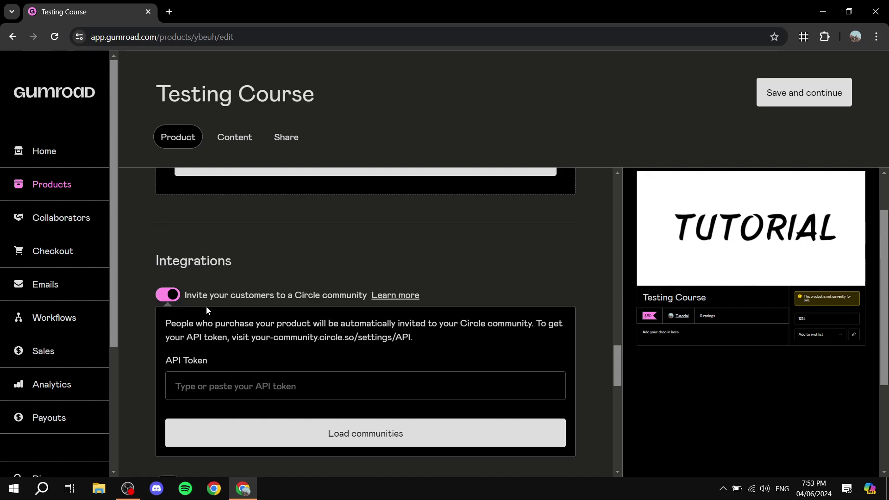
left_click(189, 294)
scroll(419, 336, "down", 2)
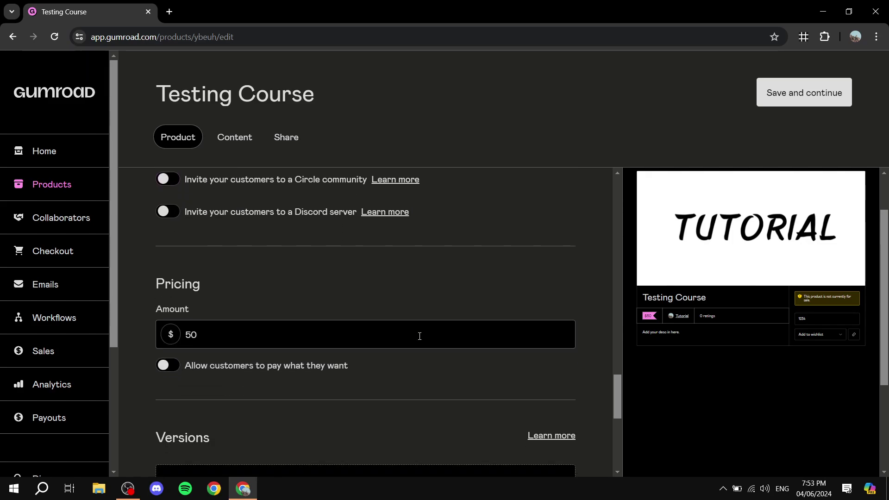
scroll(400, 336, "down", 1)
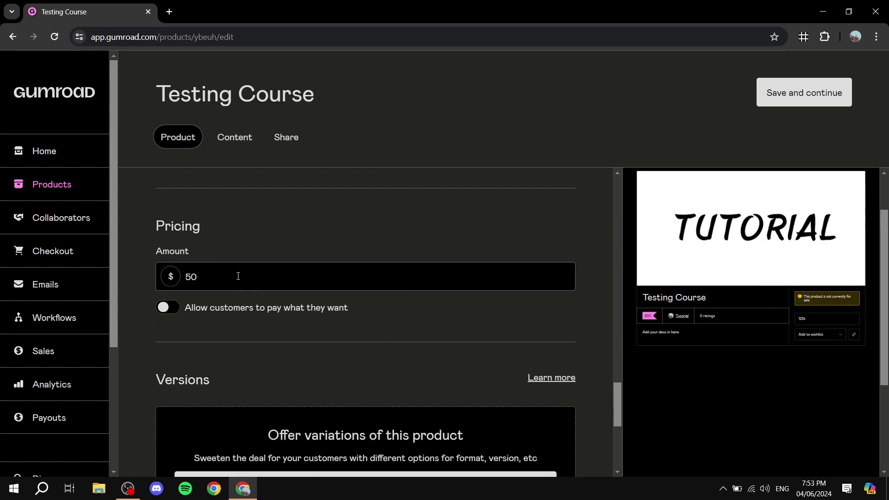
double_click(236, 276)
left_click(308, 343)
left_click(165, 309)
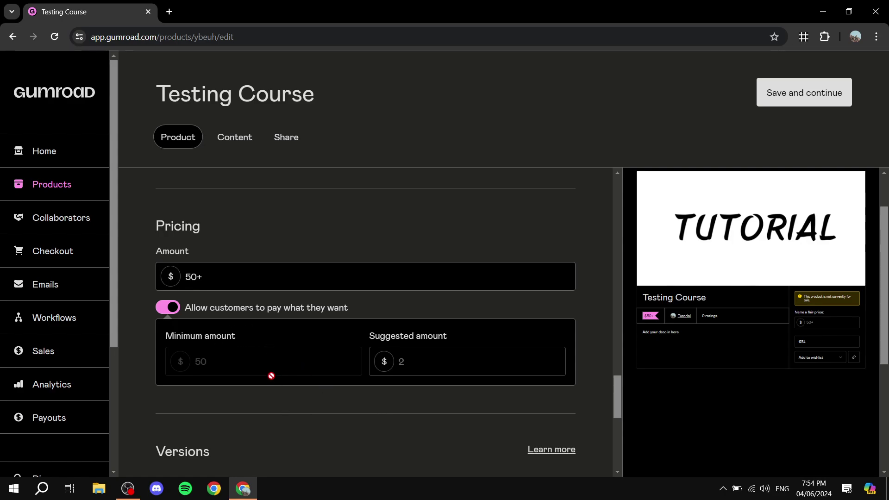
left_click(541, 366)
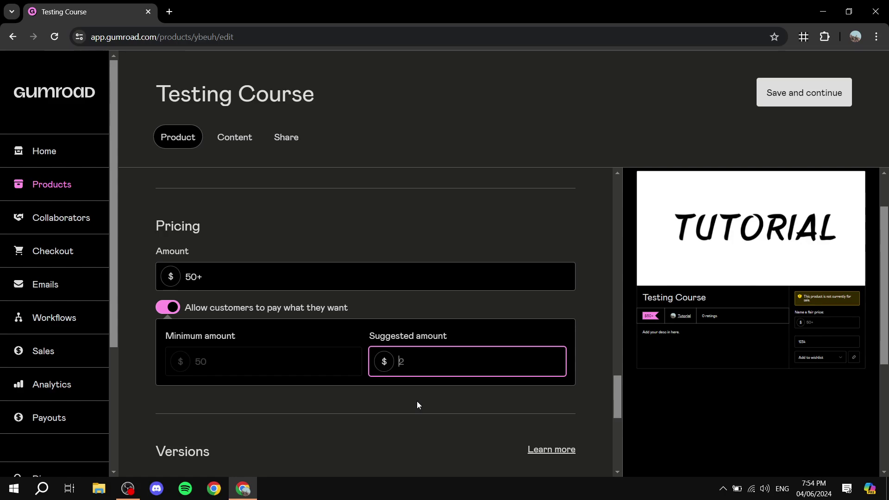
left_click(166, 308)
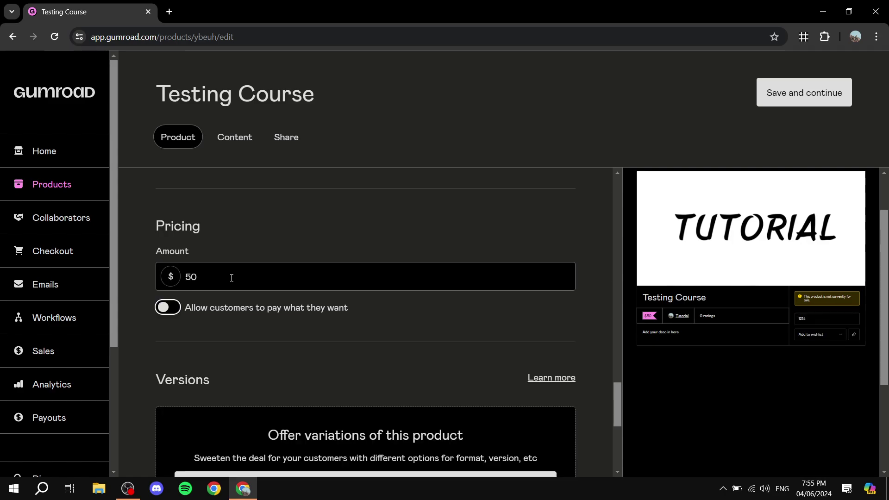
scroll(316, 226, "down", 4)
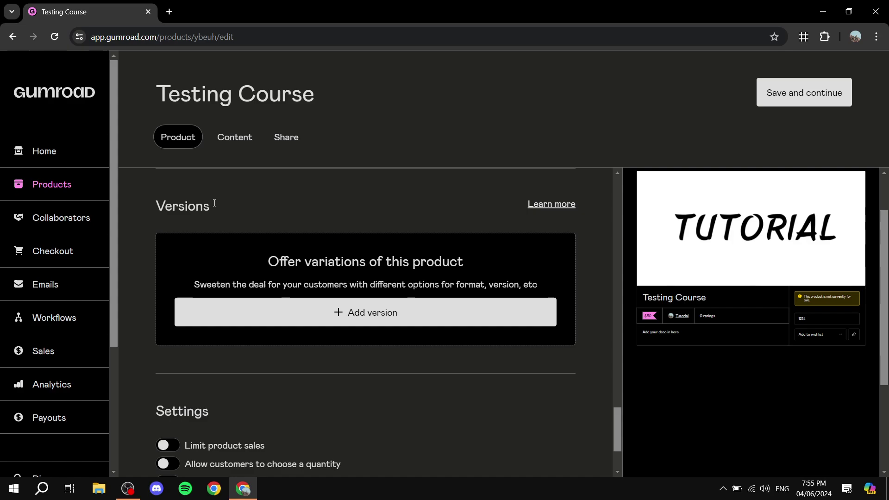
left_click_drag(155, 211, 214, 204)
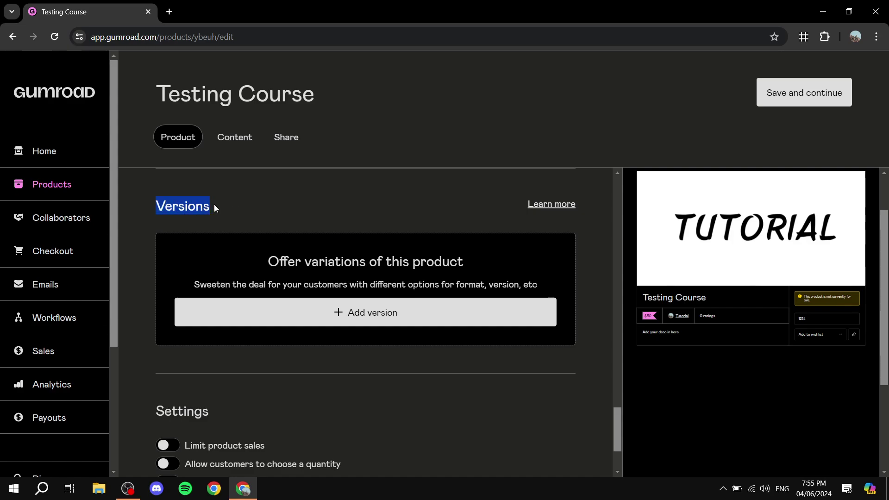
left_click(214, 204)
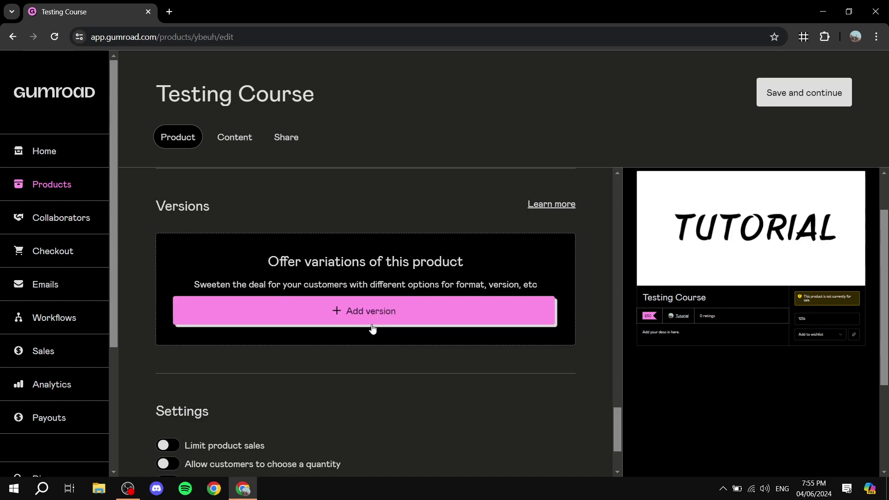
left_click(394, 312)
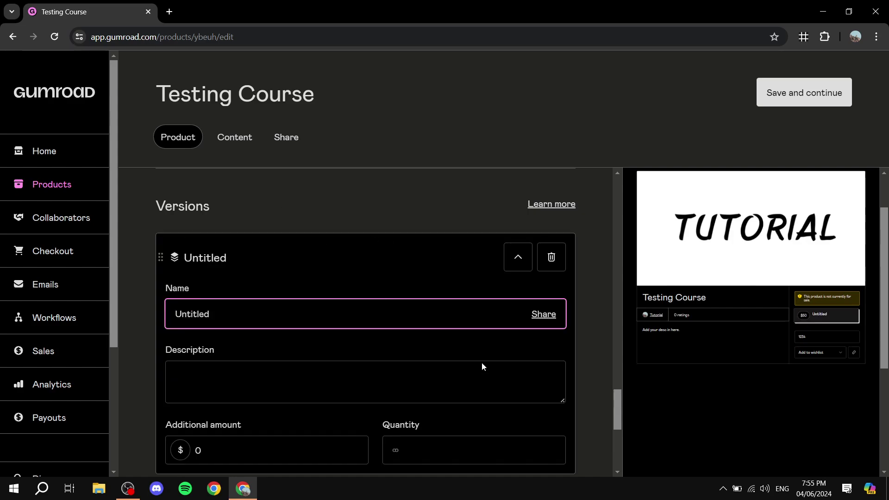
scroll(386, 309, "down", 1)
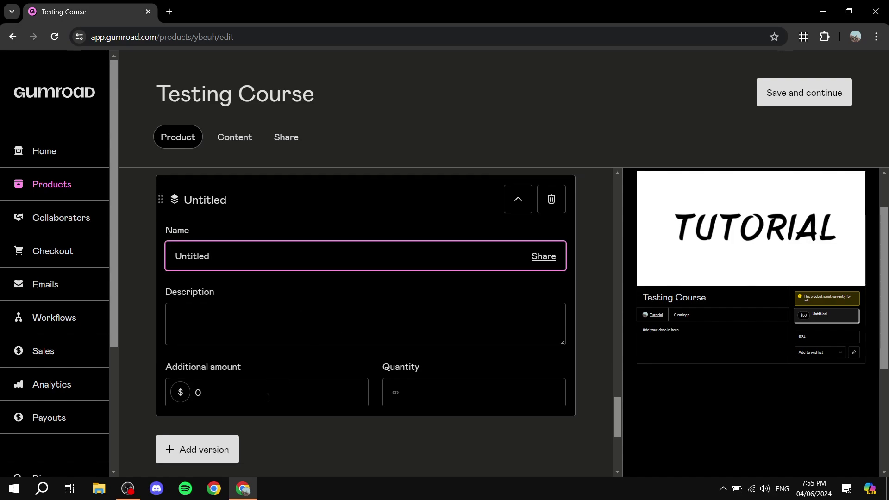
left_click(231, 391)
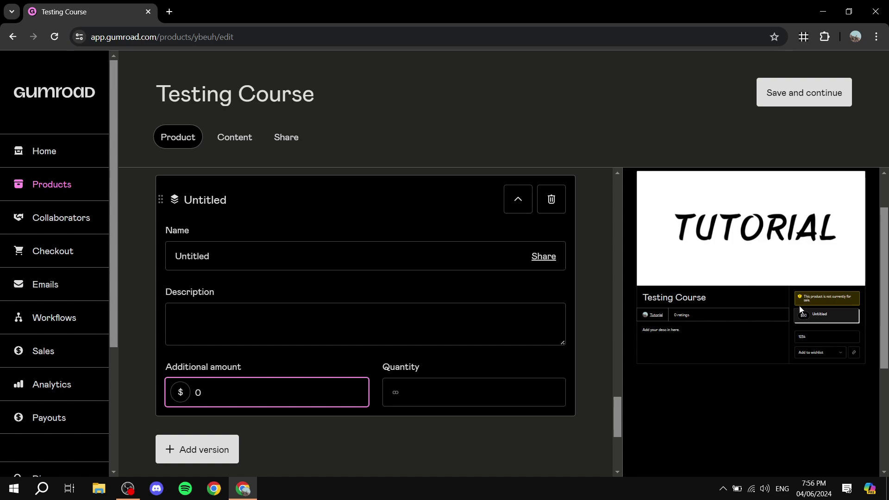
left_click(551, 199)
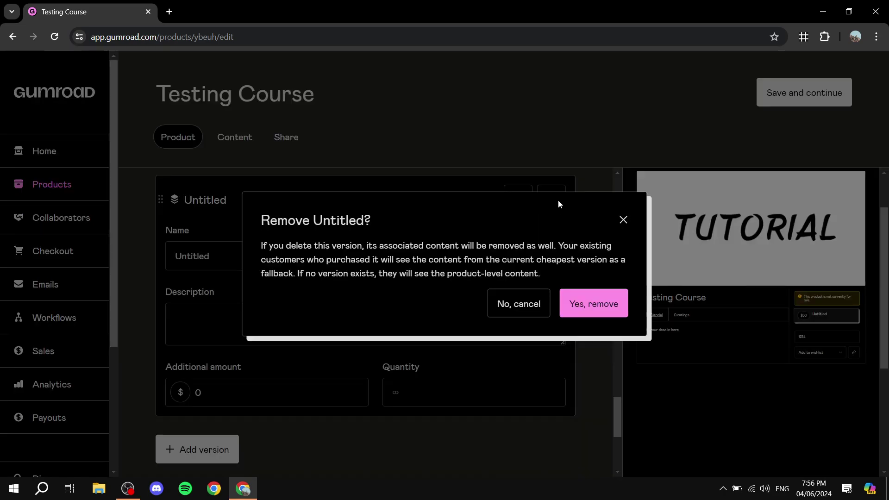
left_click(590, 307)
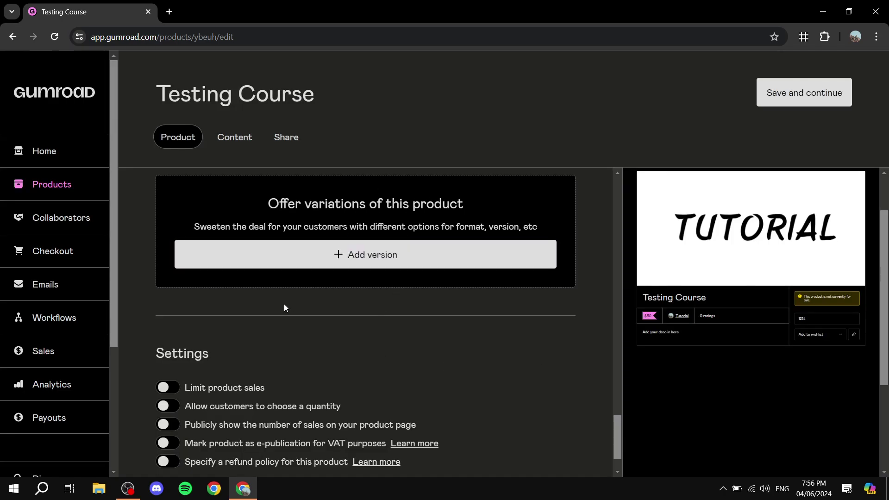
- Switch on 'Specify a refund policy for this product' in Settings, then return to the top
scroll(284, 308, "down", 1)
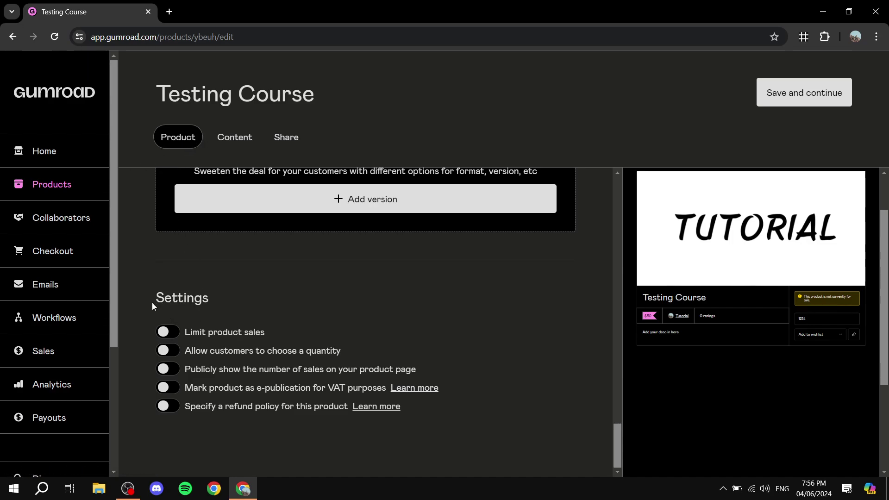
left_click_drag(152, 302, 246, 295)
left_click(245, 294)
left_click_drag(315, 415, 306, 418)
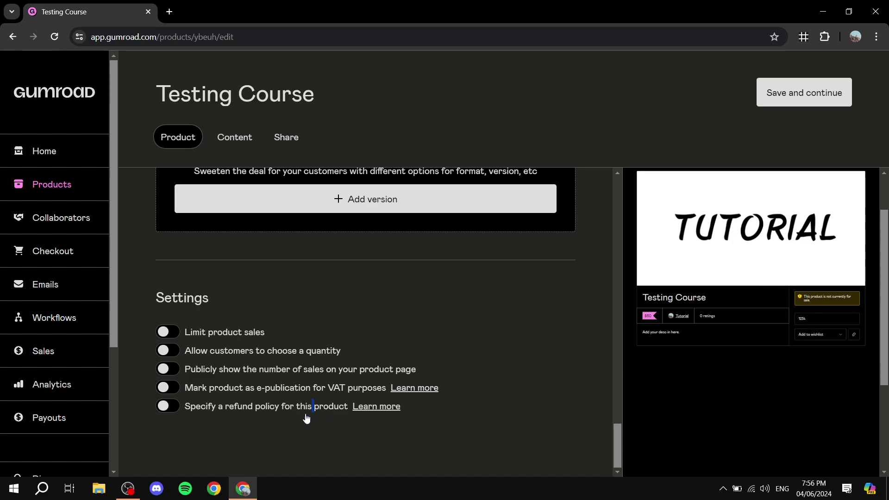
left_click(167, 406)
scroll(260, 413, "down", 2)
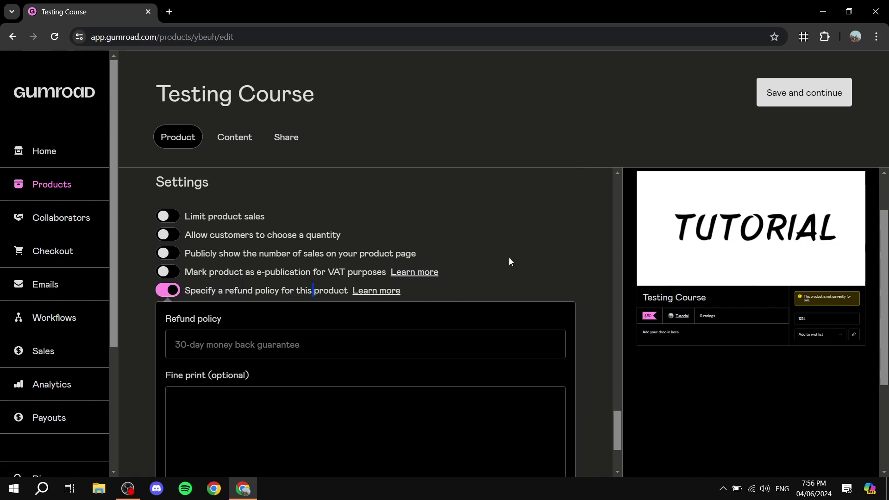
scroll(364, 264, "up", 20)
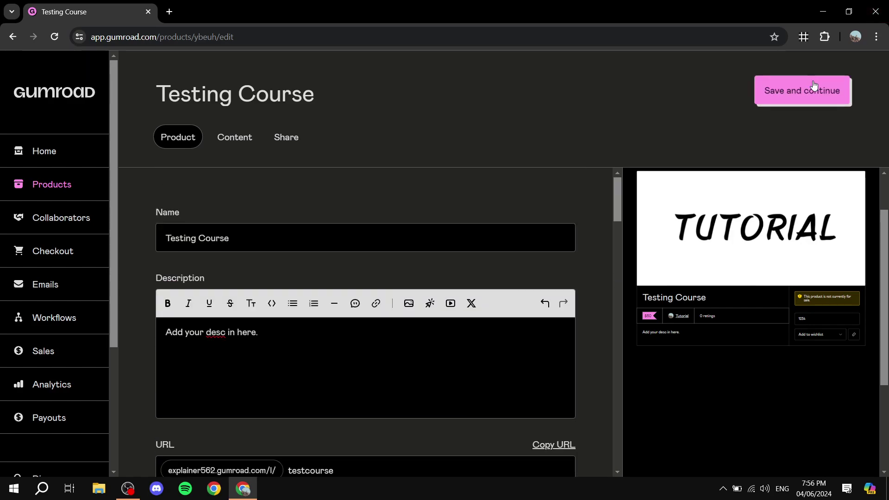
- Save the product details and write 'Some text' in the Content editor
left_click(804, 93)
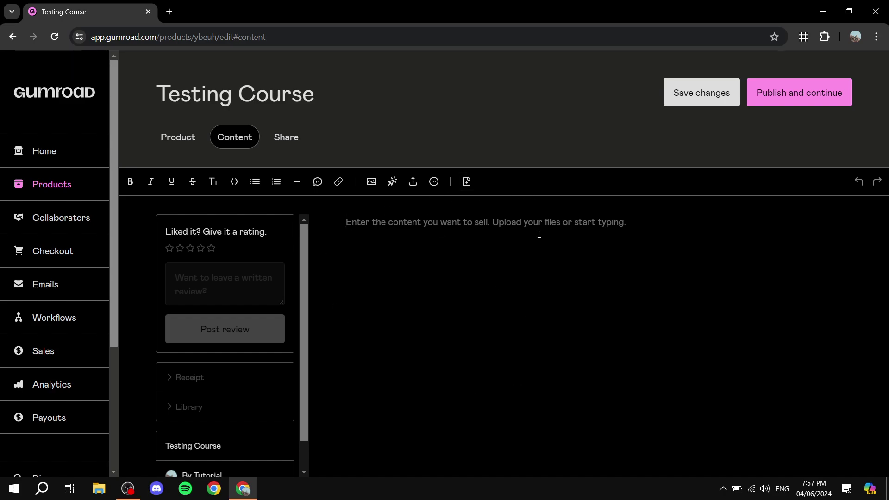
type("Some text.")
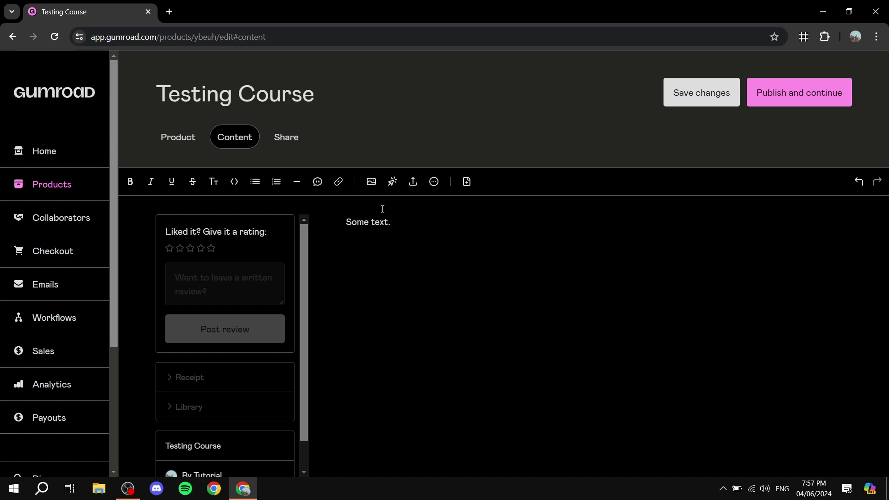
scroll(185, 365, "down", 1)
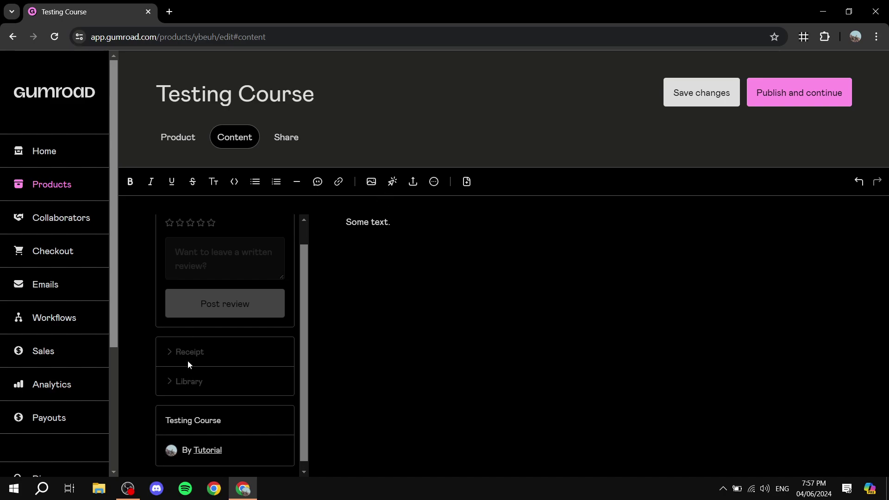
scroll(187, 365, "up", 1)
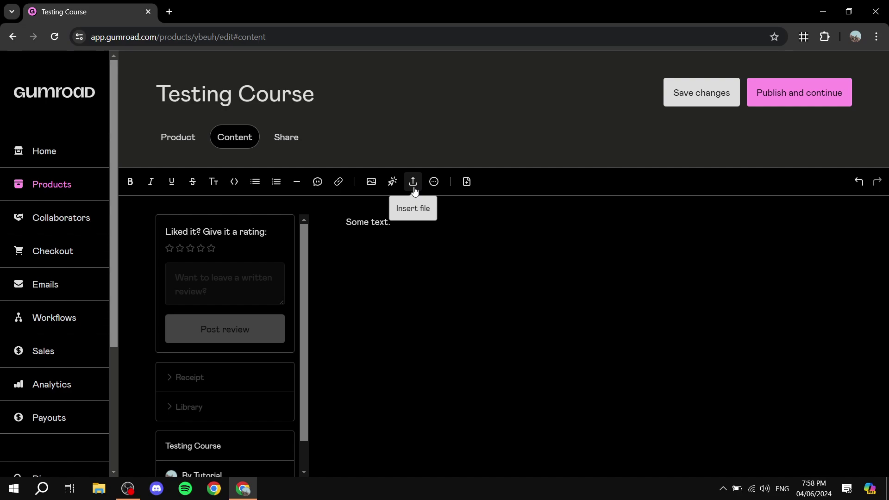
left_click(434, 183)
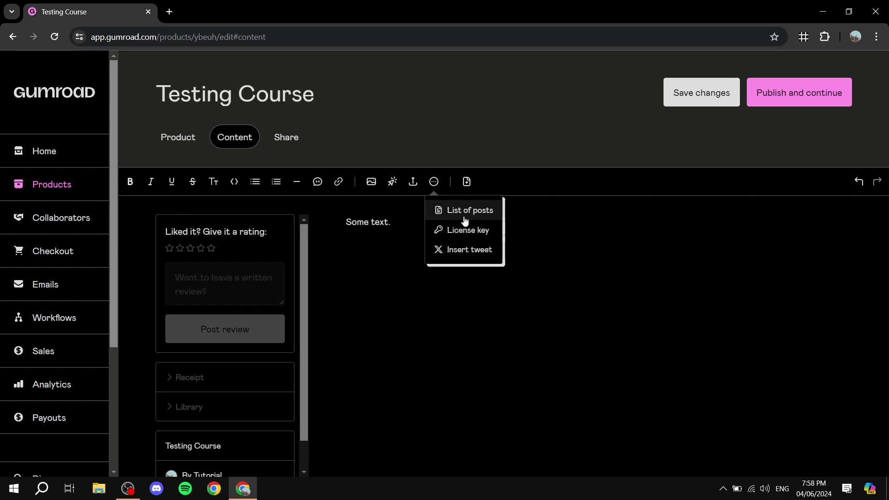
left_click(516, 178)
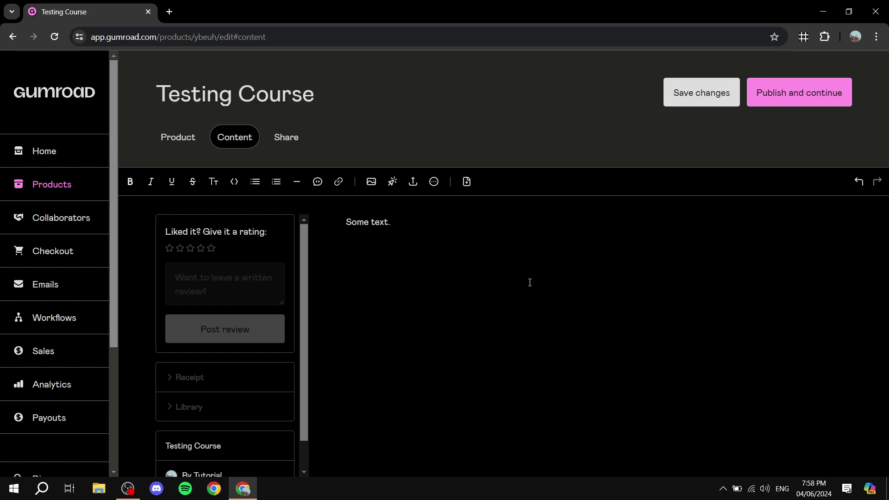
scroll(305, 315, "down", 1)
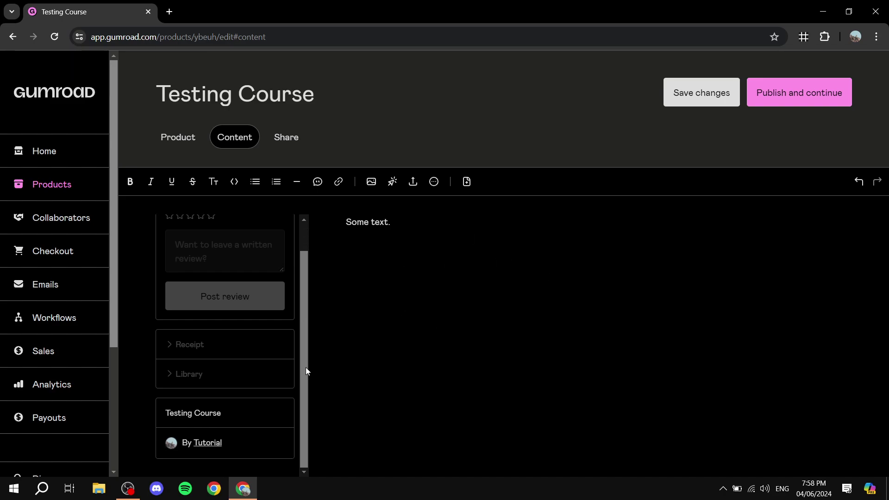
scroll(331, 299, "up", 1)
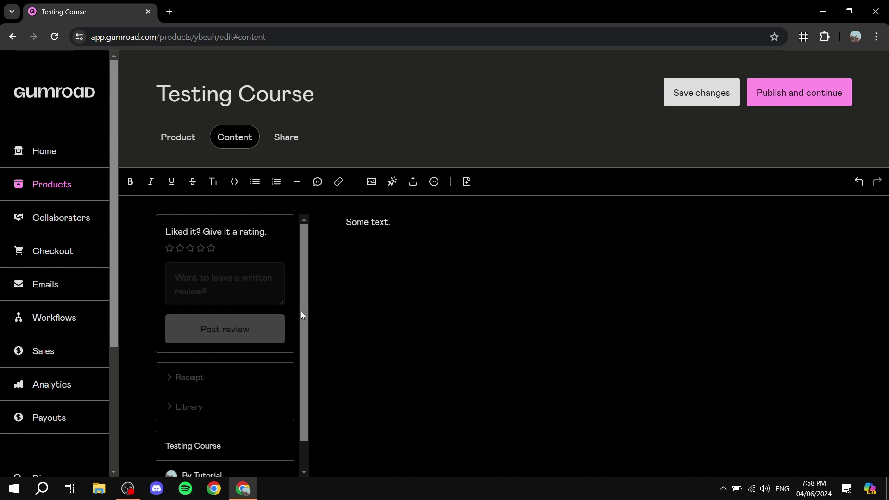
- Publish the Testing Course, then review the Share, Profile and Gumroad Discover sections of its Share page
left_click(801, 92)
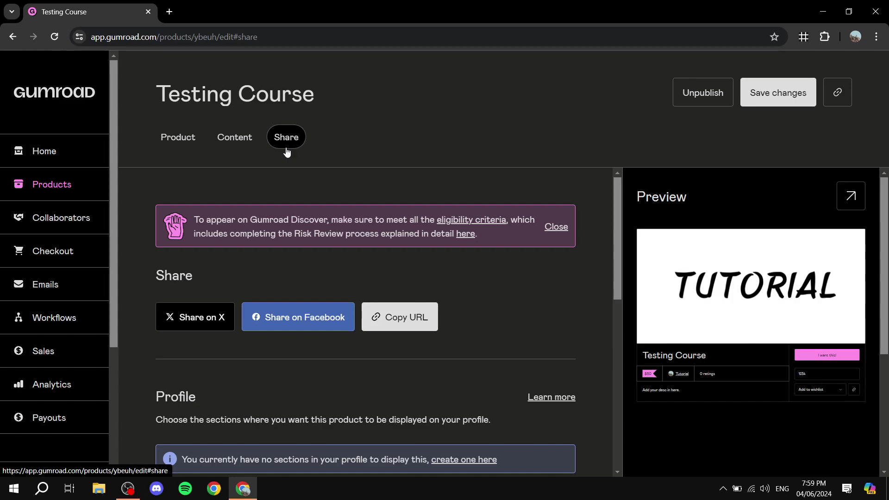
scroll(295, 280, "down", 1)
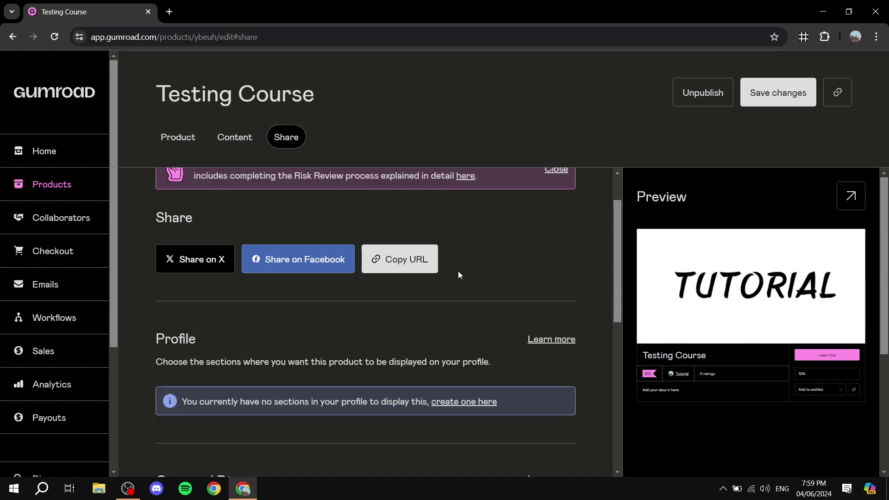
scroll(457, 273, "down", 6)
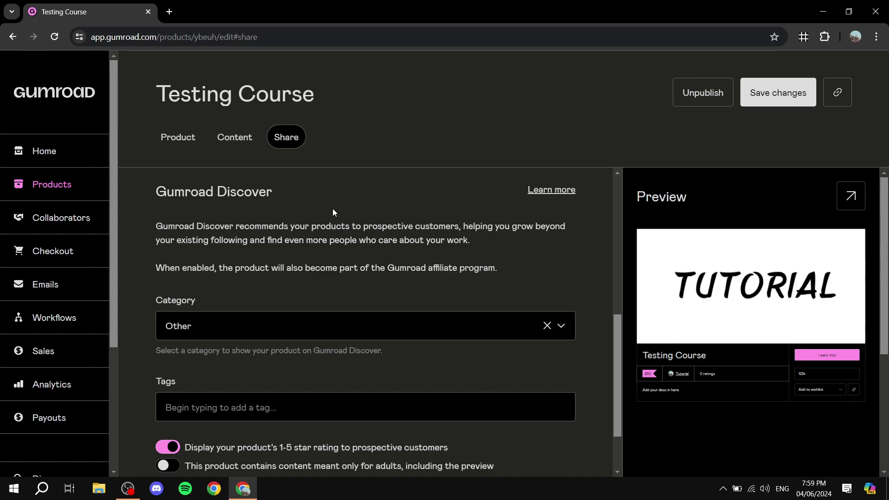
scroll(310, 322, "down", 2)
scroll(255, 343, "up", 9)
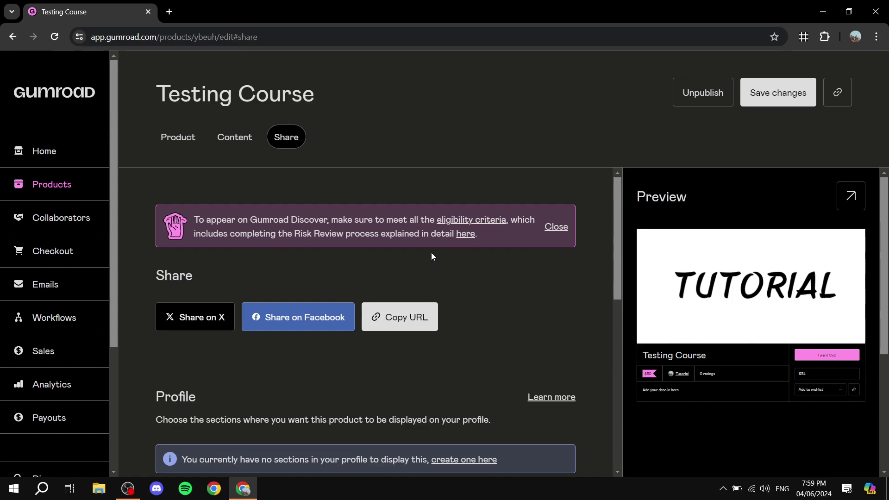
scroll(18, 389, "down", 4)
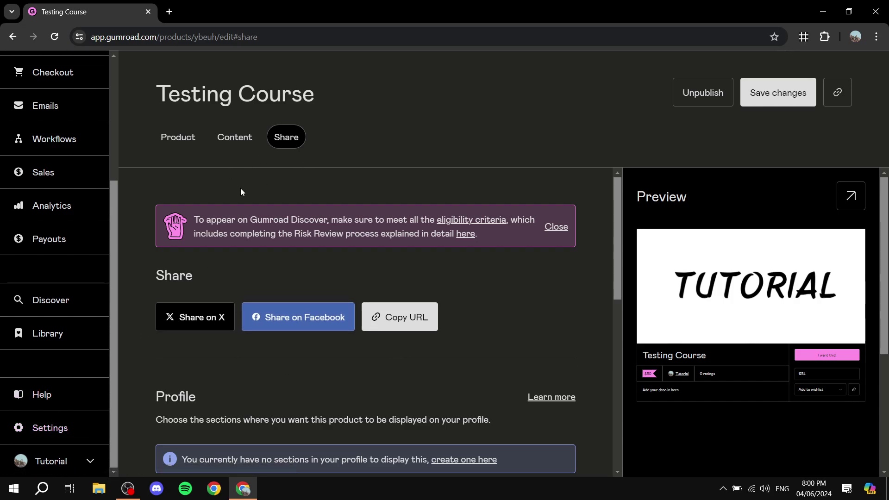
scroll(55, 148, "up", 4)
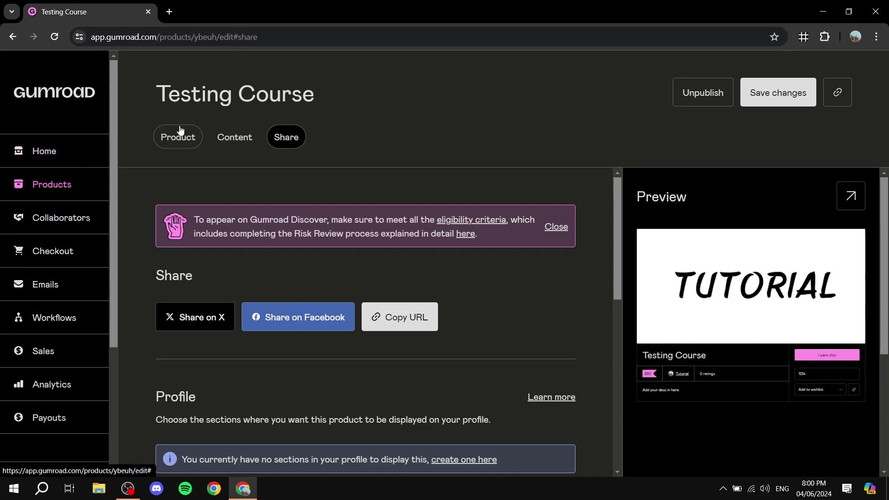